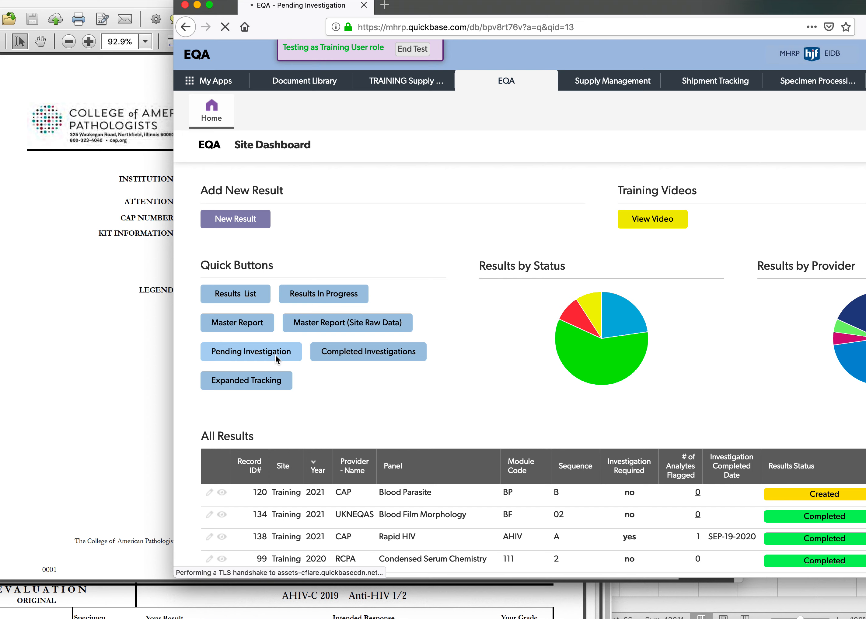
Review the Pending Investigation and Completed Investigations reports, returning to the site dashboard after each.
drag(244, 152, 360, 145)
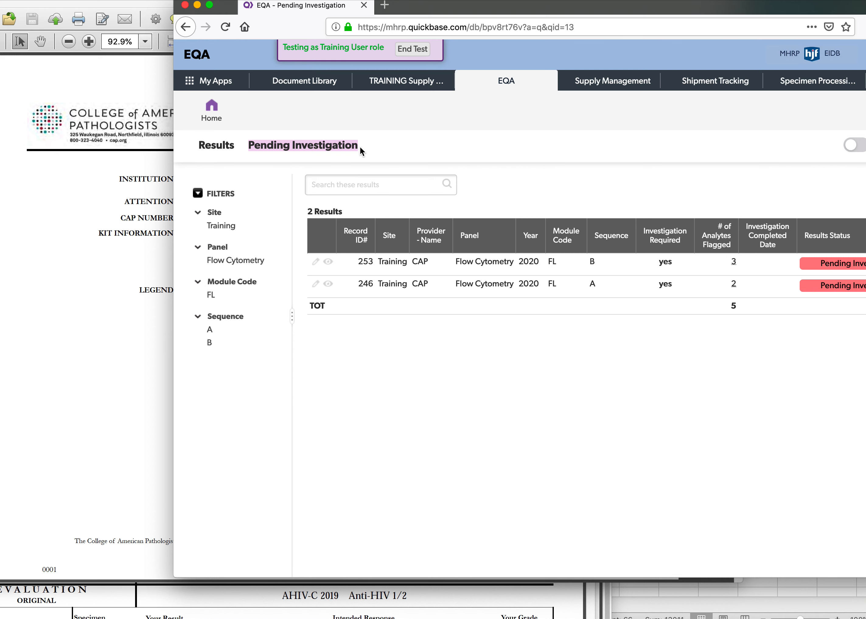
click(211, 109)
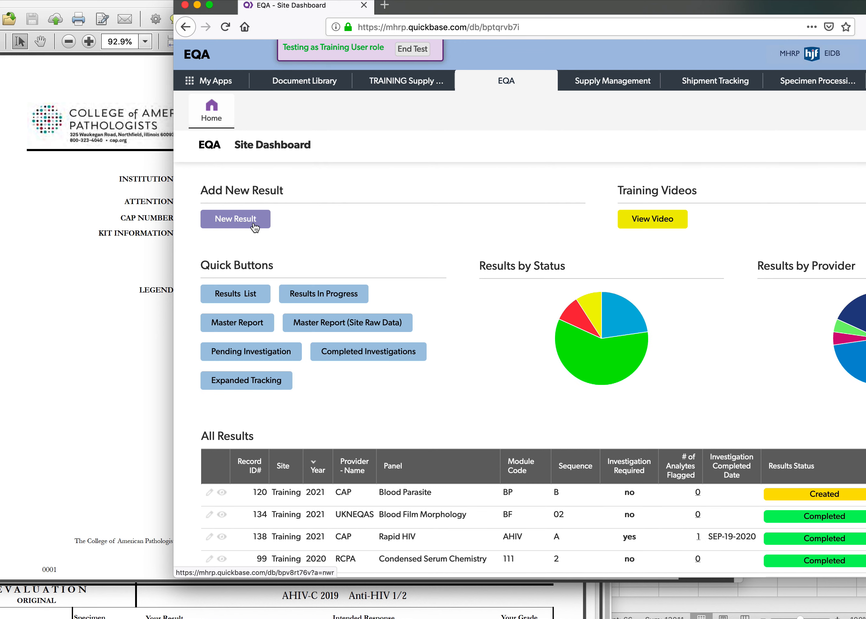
click(354, 355)
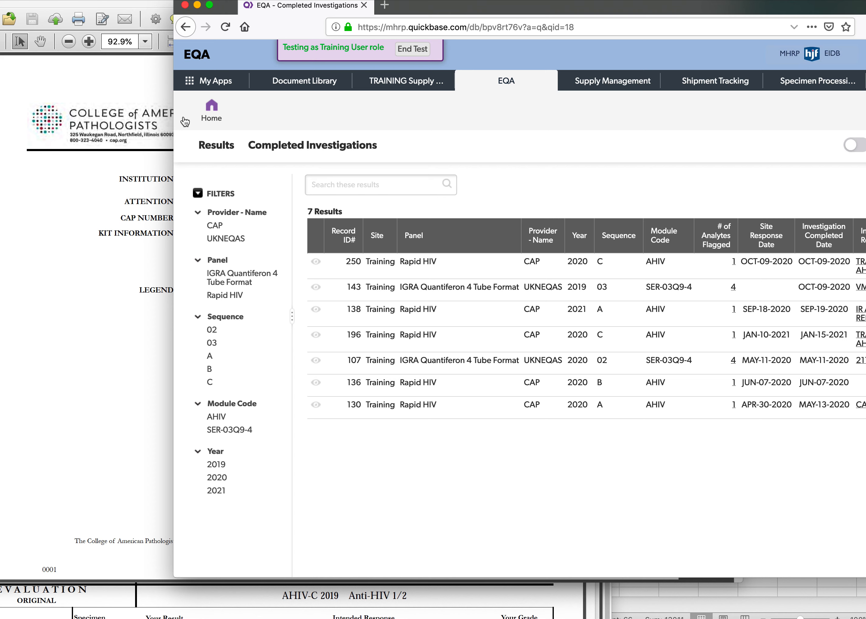
click(212, 122)
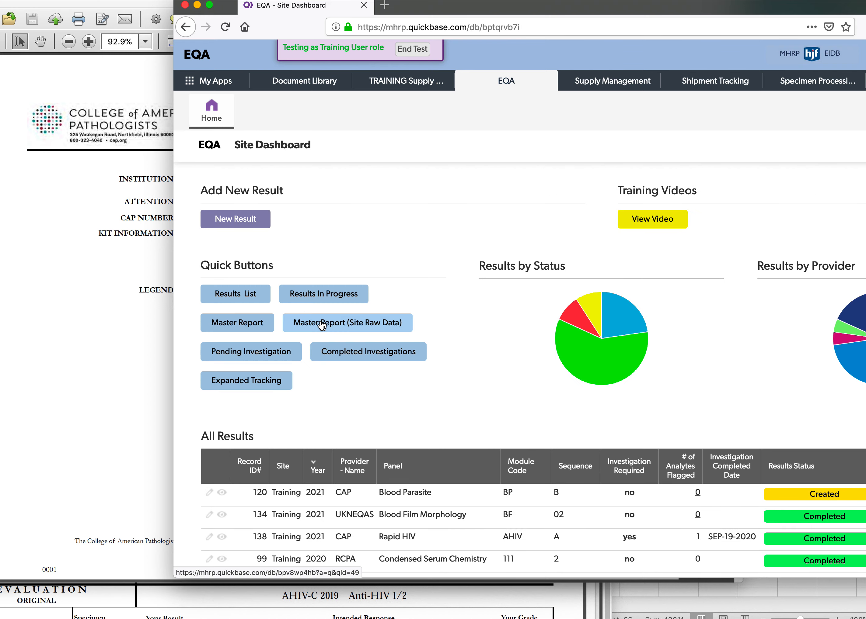
Open the Master Report (Site Raw Data) and filter it to panel IGRA Quantiferon 4 Tube Format with qualitative value Unacceptable.
click(348, 324)
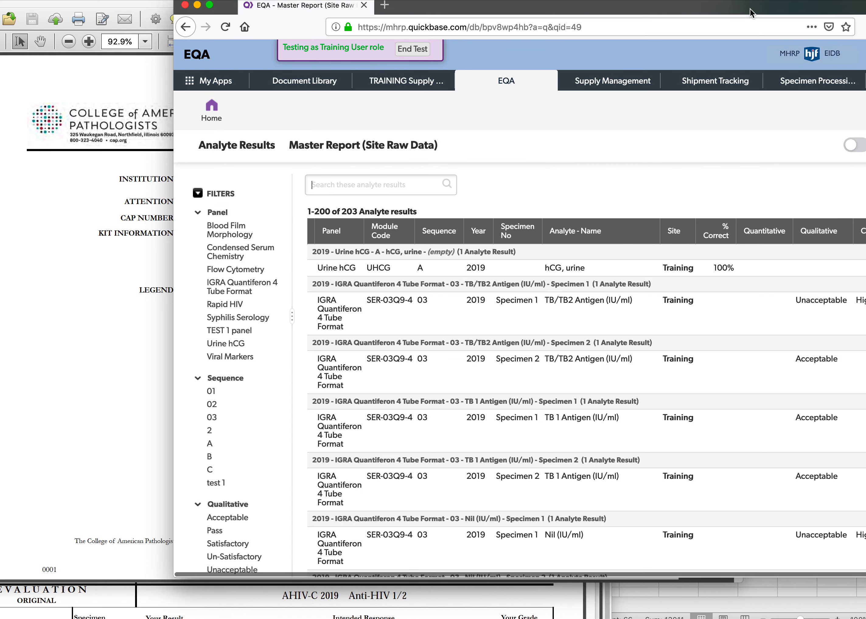
drag(752, 9, 636, 2)
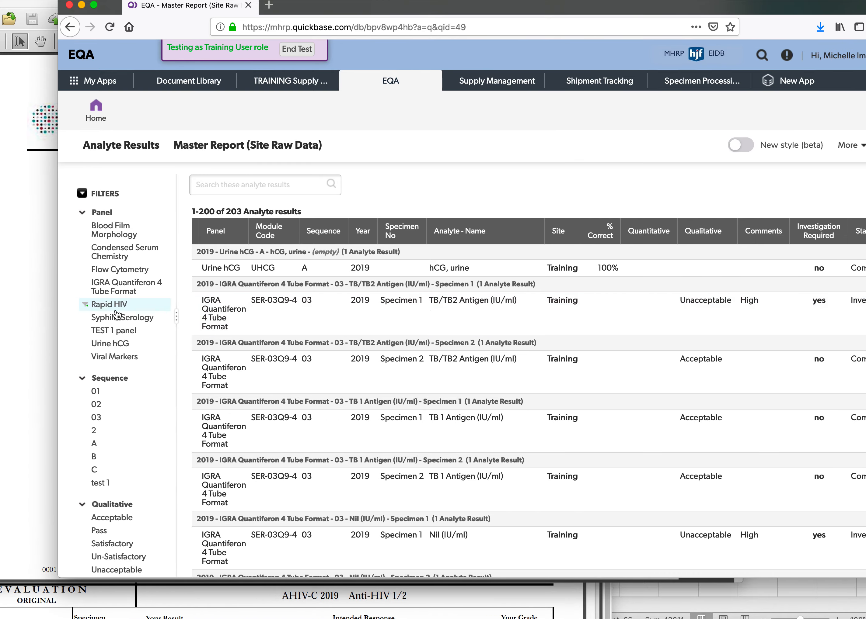
click(122, 294)
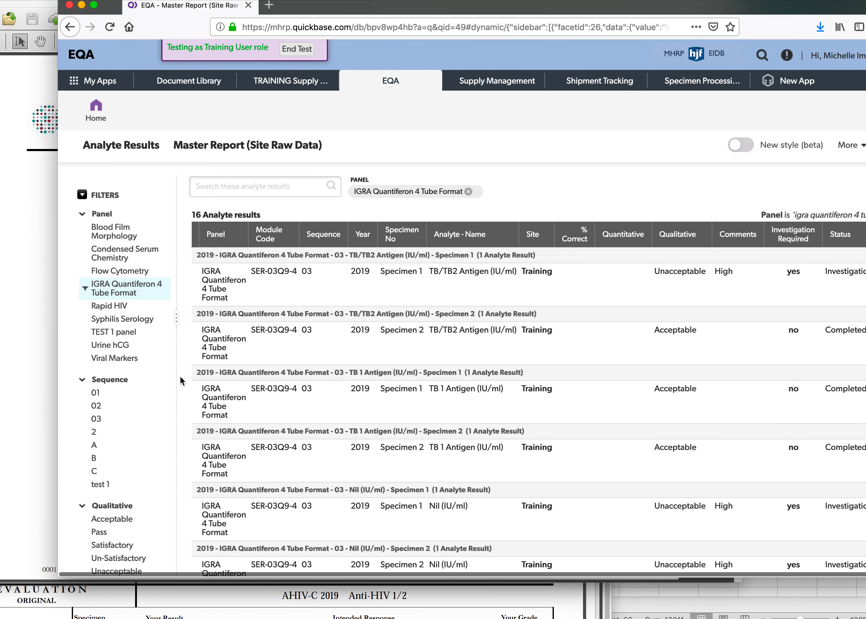
scroll(128, 306, down, 10)
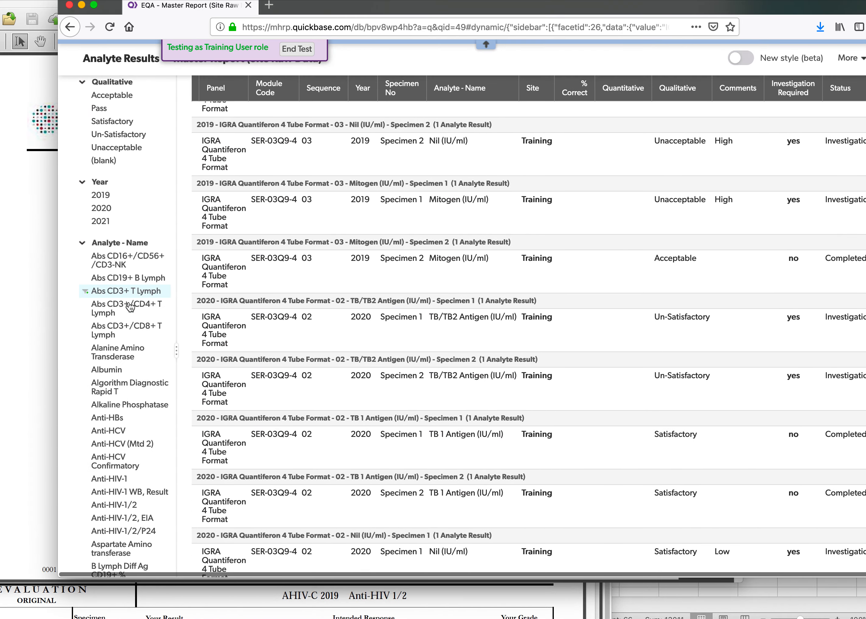
click(119, 147)
scroll(388, 267, up, 10)
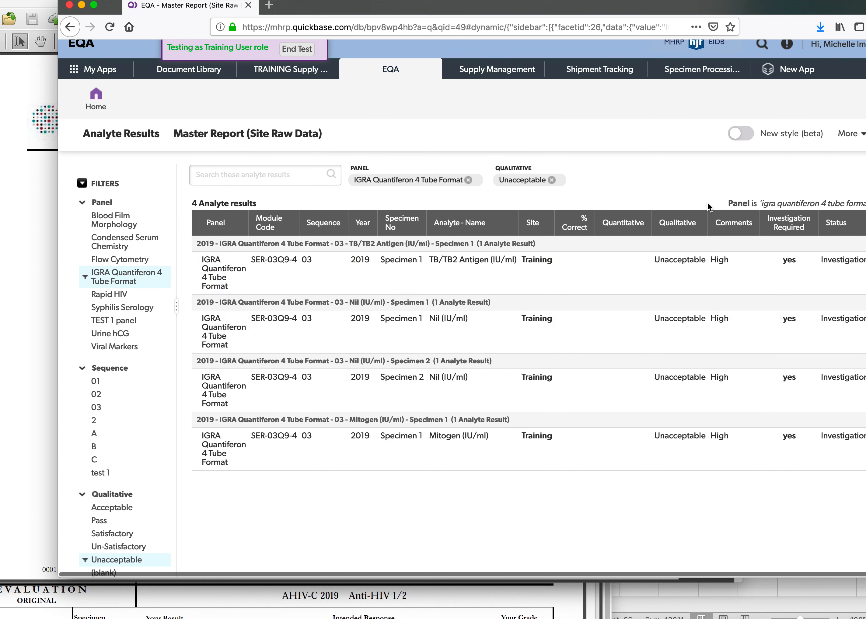
Export the filtered analyte results as a spreadsheet and open the file in Microsoft Excel.
click(845, 138)
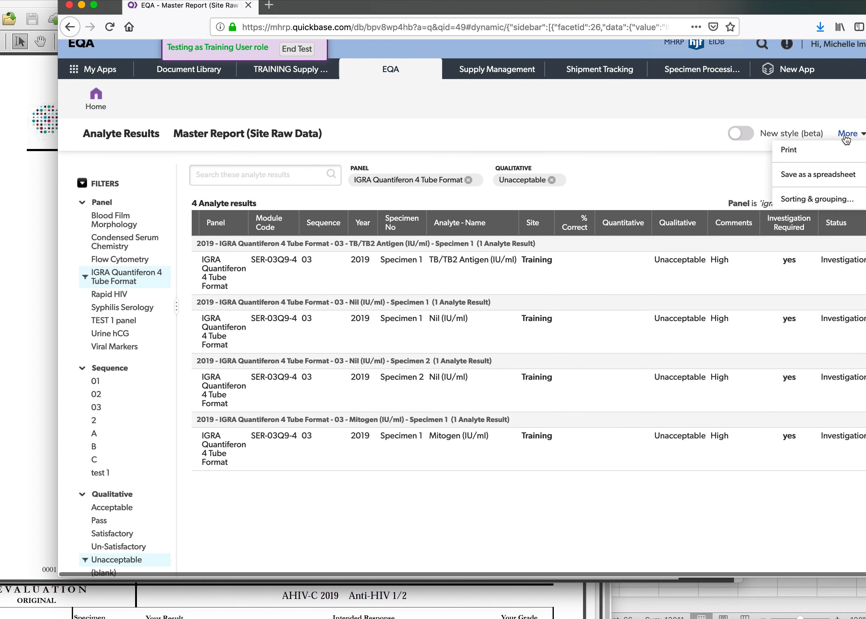
click(814, 177)
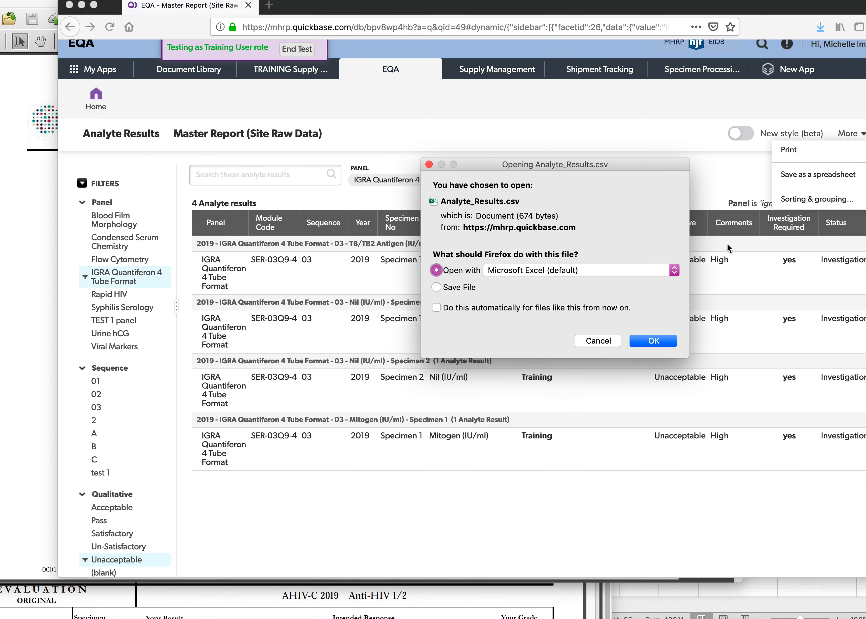
key(Escape)
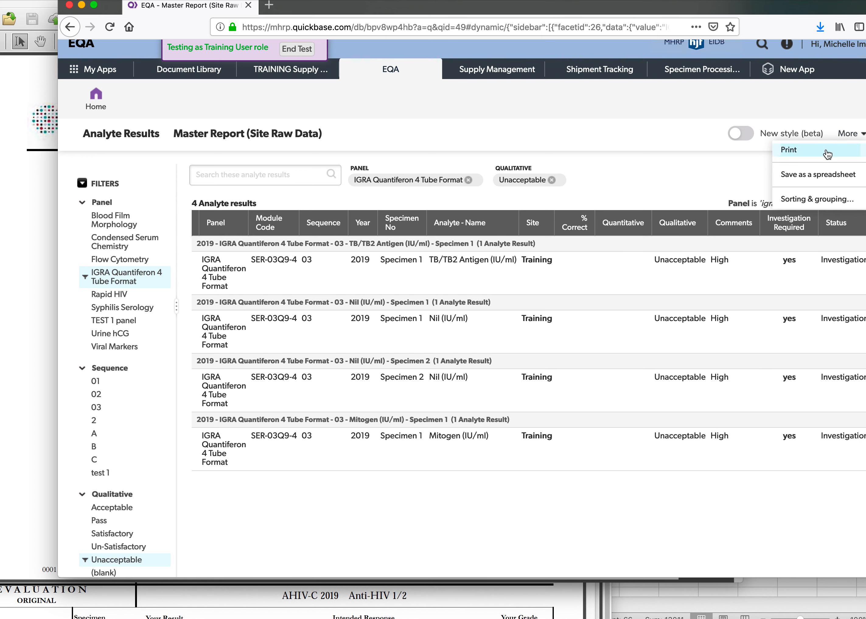
click(816, 176)
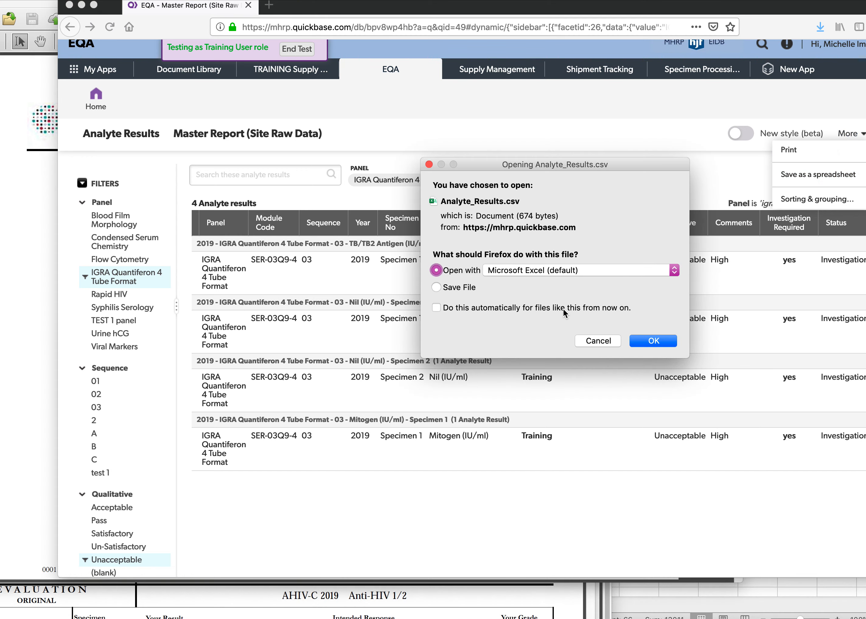
click(638, 340)
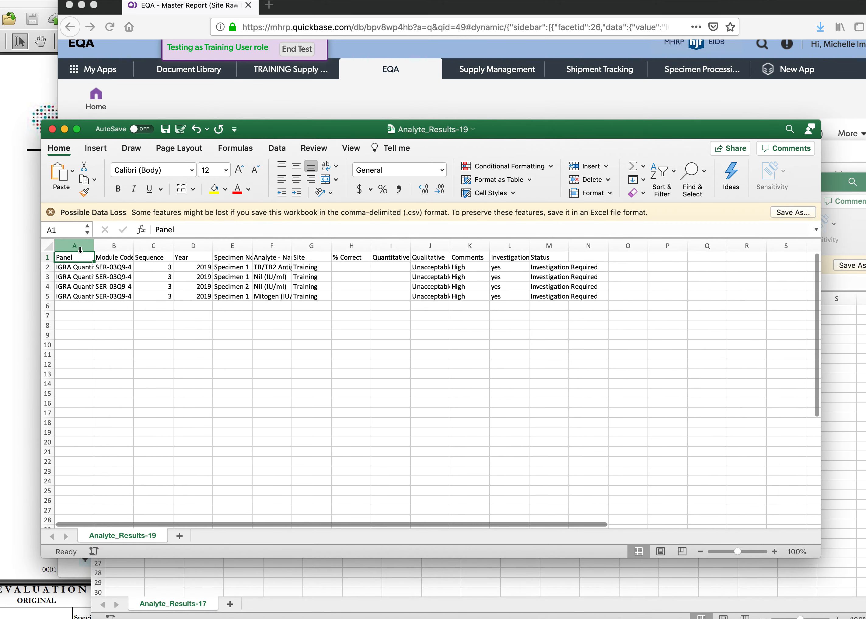
Select rows 1 to 5 of the exported sheet, widen the Qualitative column, and go back to the browser.
drag(43, 260, 45, 297)
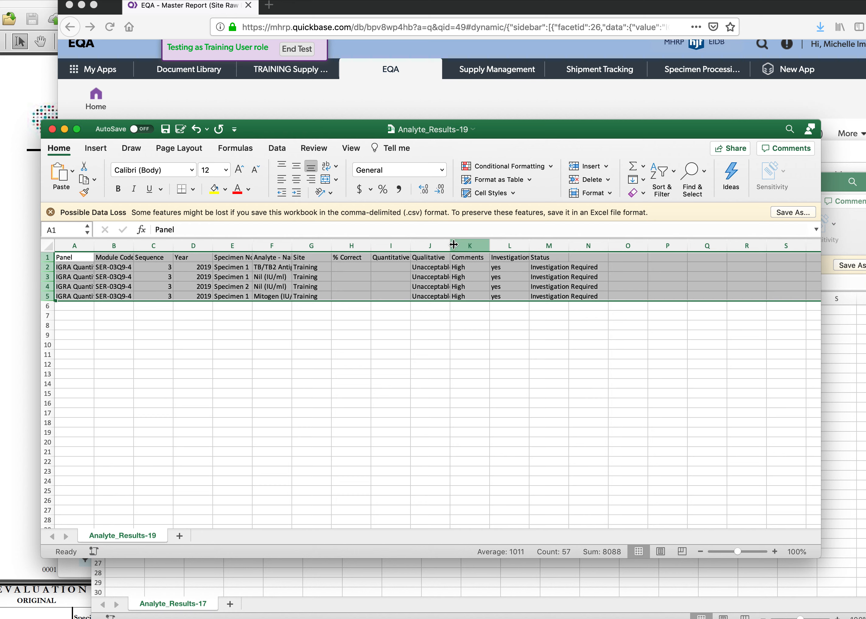
drag(450, 245, 515, 245)
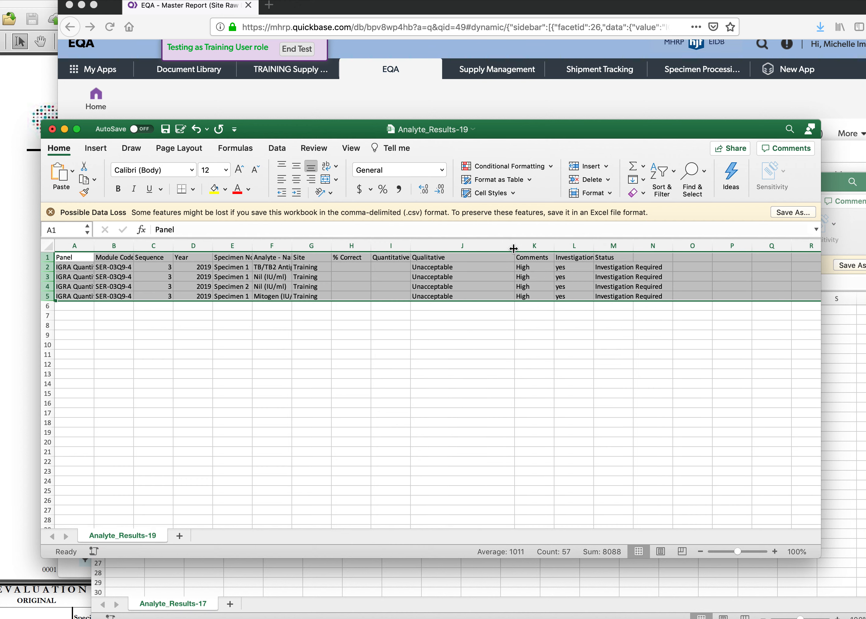
click(575, 117)
From the site dashboard, display the Master Report with the provider equal to CAP.
click(91, 96)
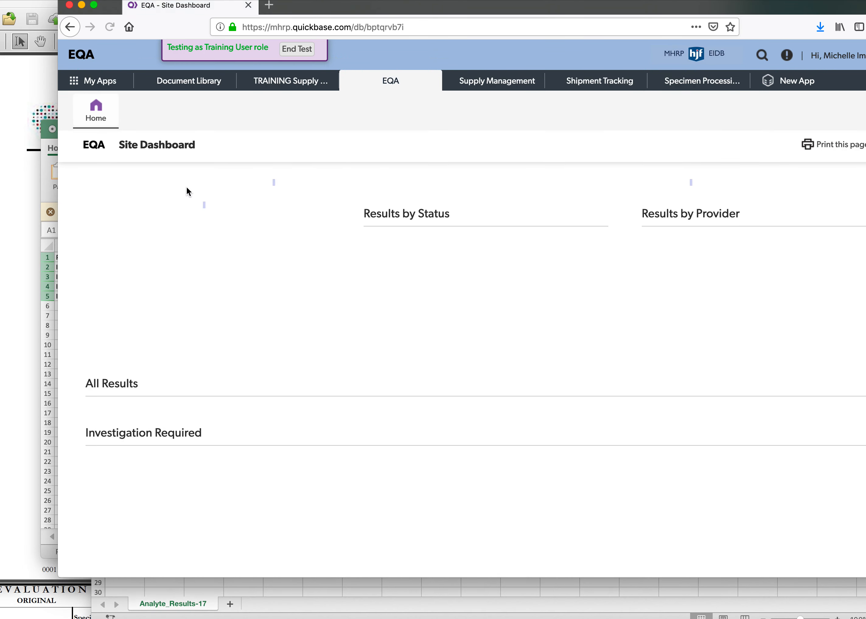
click(142, 325)
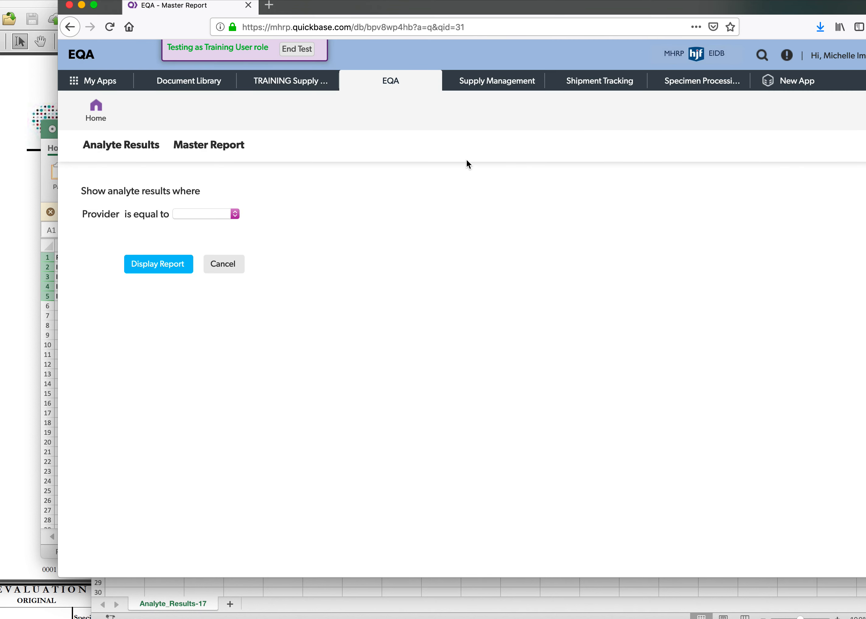
click(230, 216)
click(223, 227)
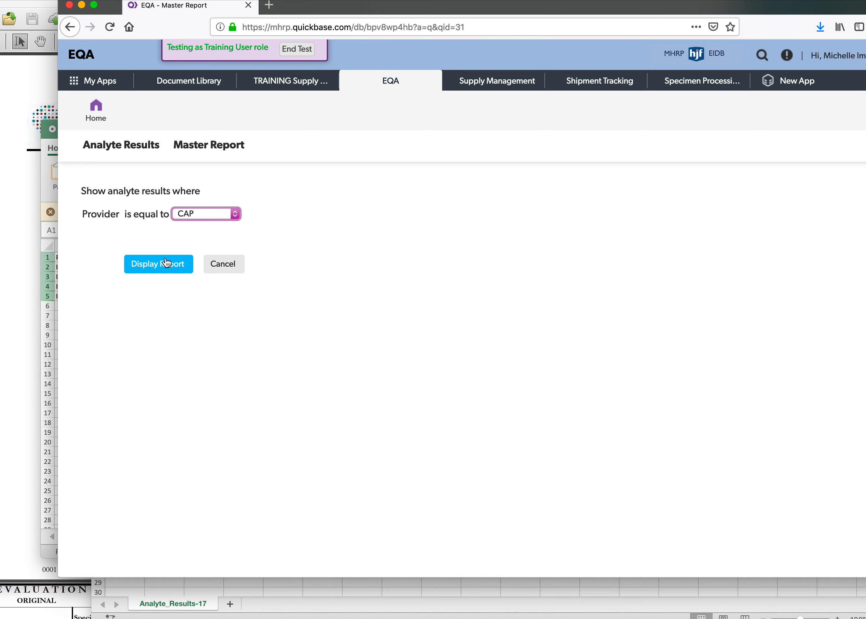
click(168, 263)
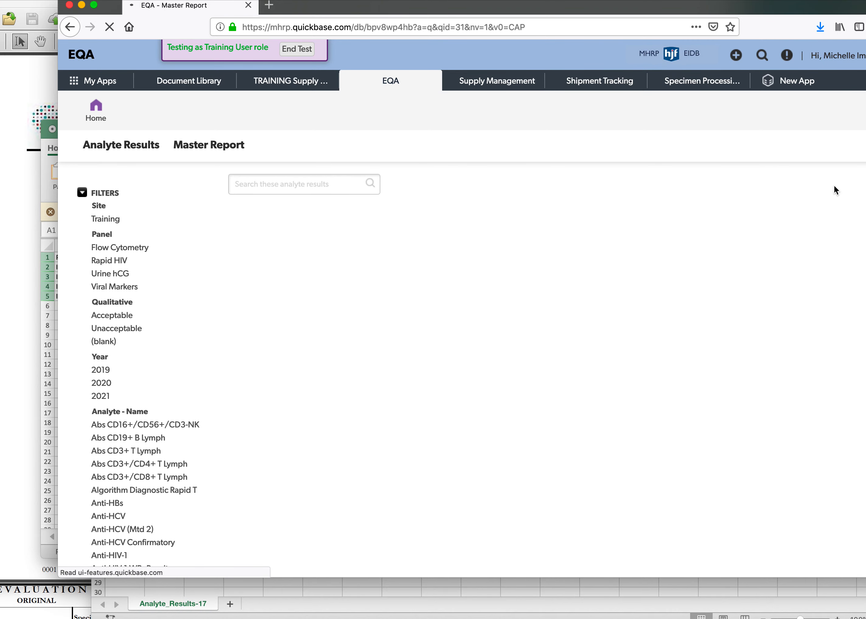
Export the CAP Master Report as a spreadsheet and open it in Microsoft Excel.
click(849, 149)
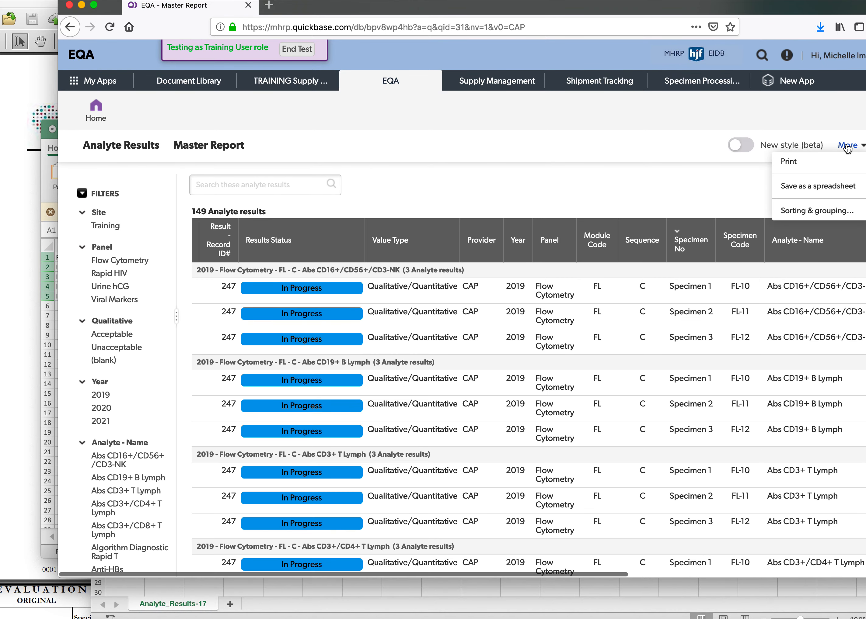
click(824, 186)
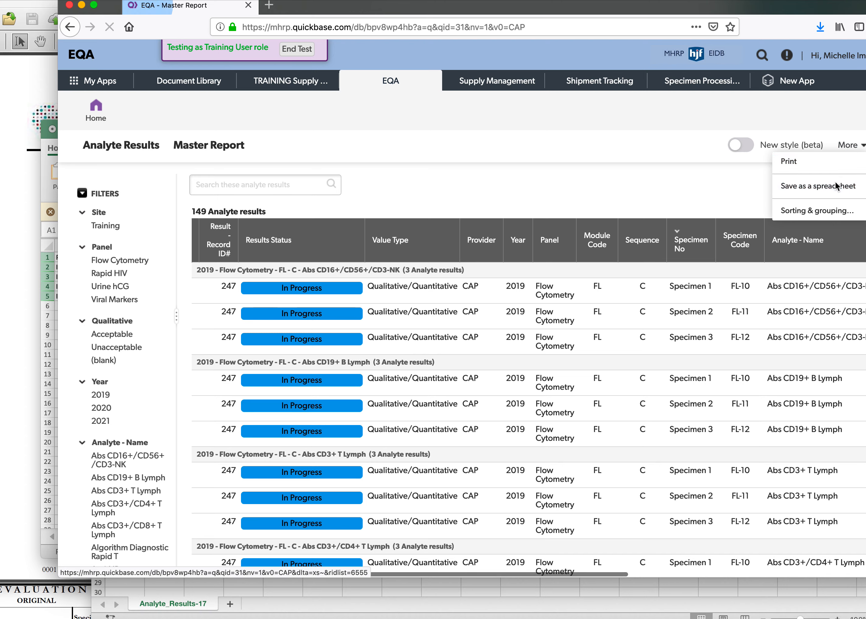
click(653, 341)
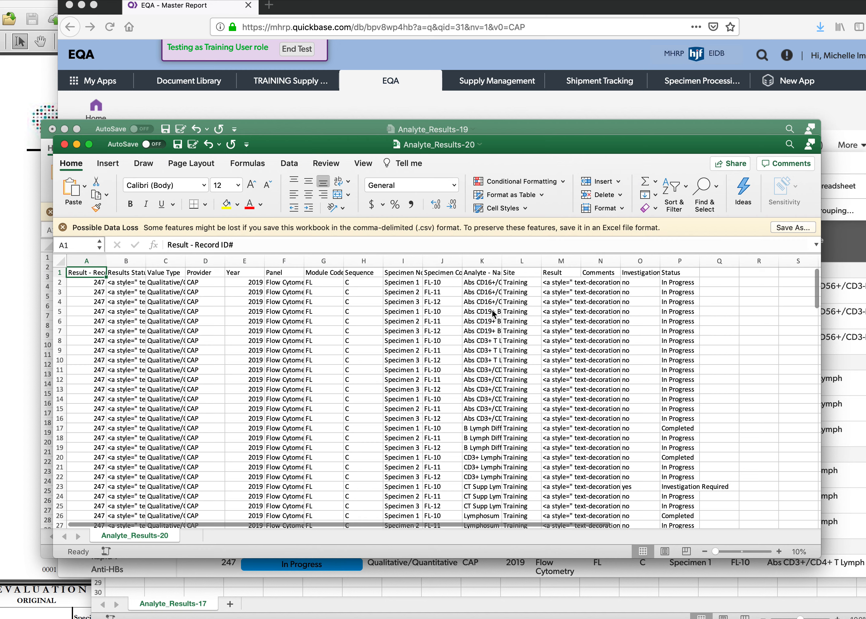
Widen the Result column to inspect cells M2:M11, close the workbook without saving, and switch back to the browser.
drag(581, 261, 716, 259)
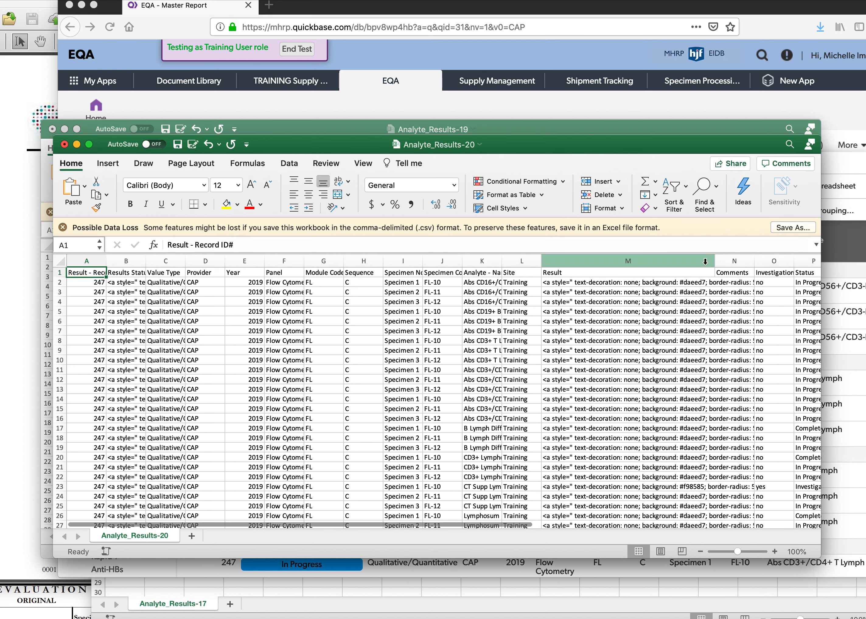
drag(668, 282, 664, 367)
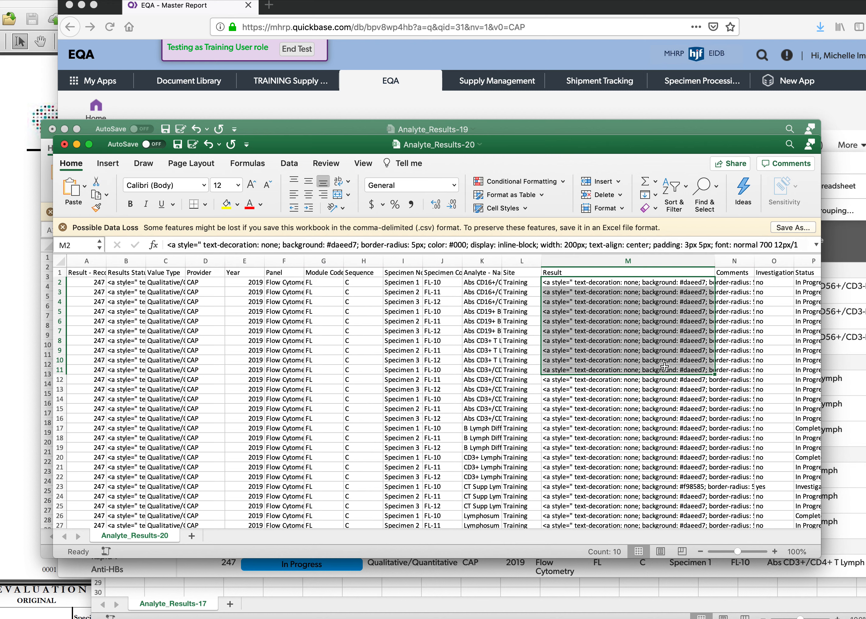
click(64, 145)
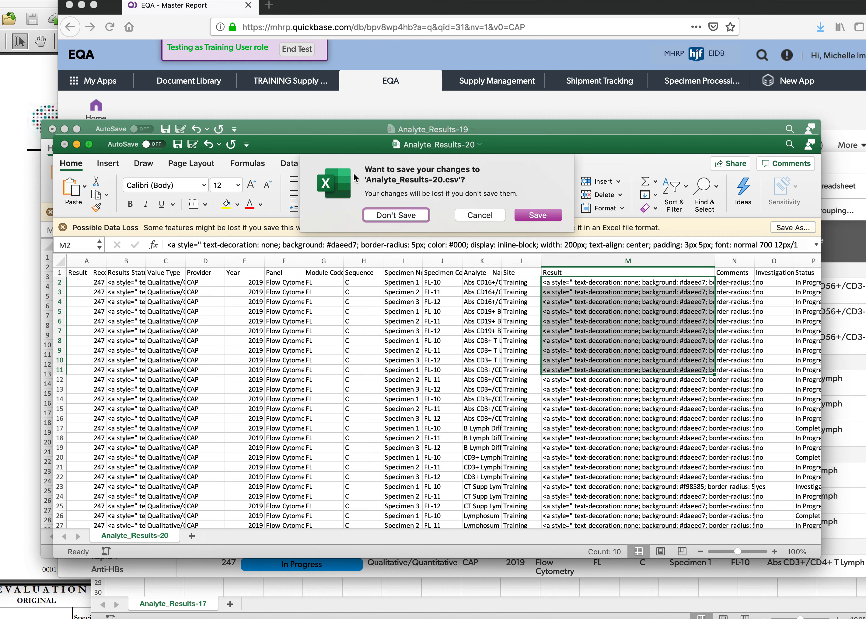
click(388, 215)
click(367, 105)
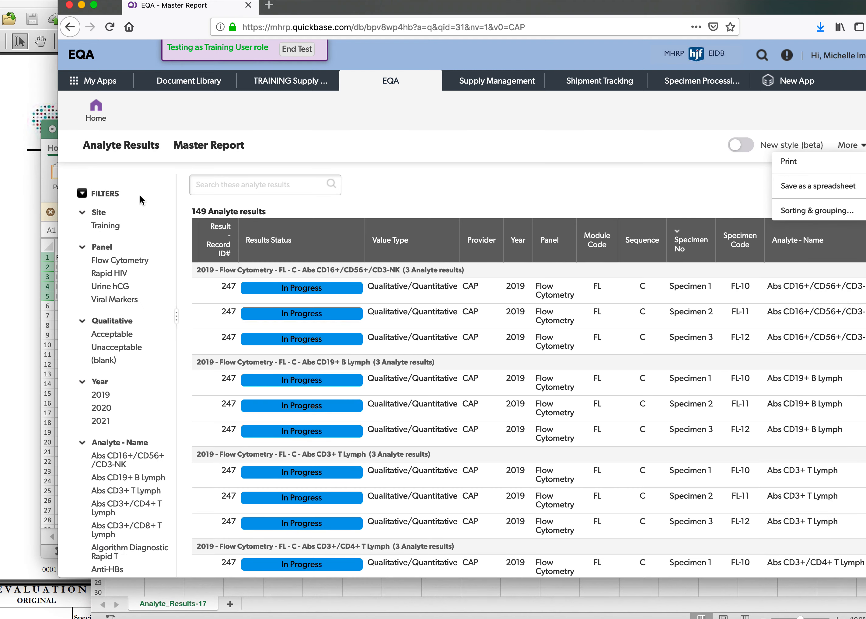
From the dashboard's All Results list, open Rapid HIV result record 252 and review its submission, results received and analyte details.
click(96, 110)
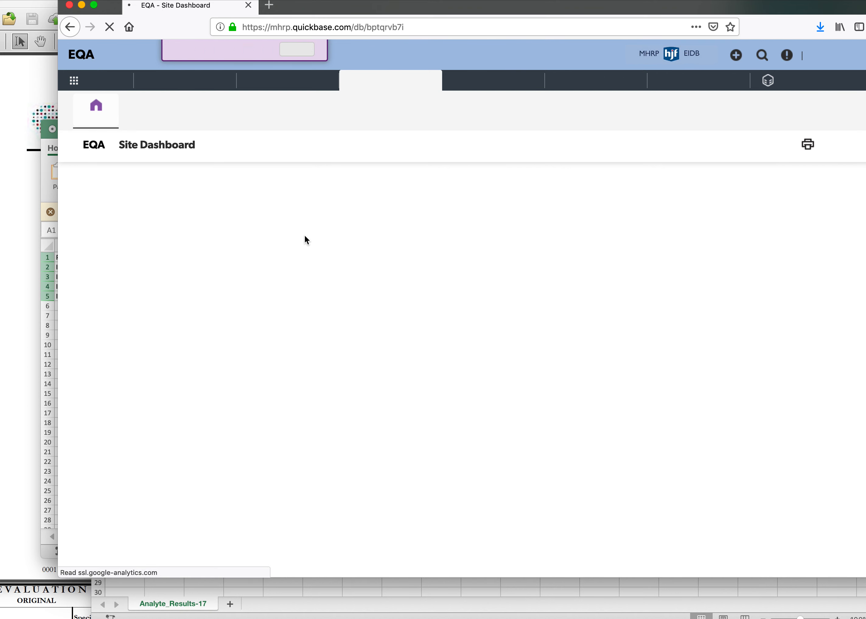
scroll(233, 374, down, 10)
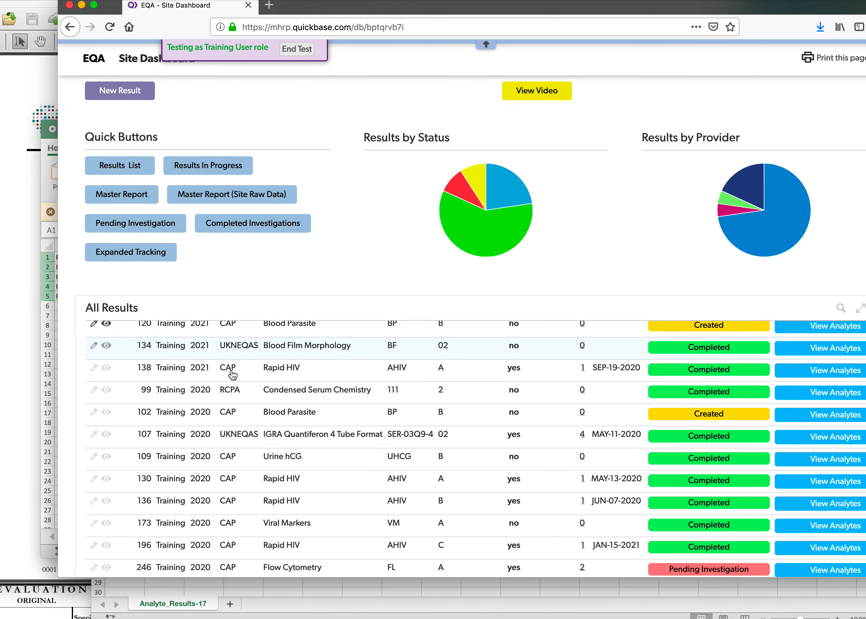
scroll(233, 376, down, 7)
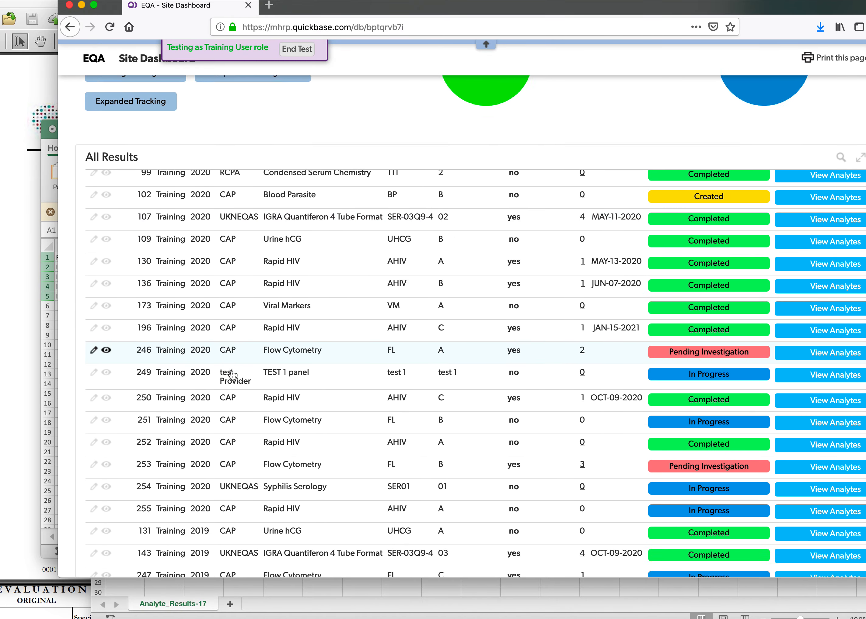
scroll(233, 376, down, 1)
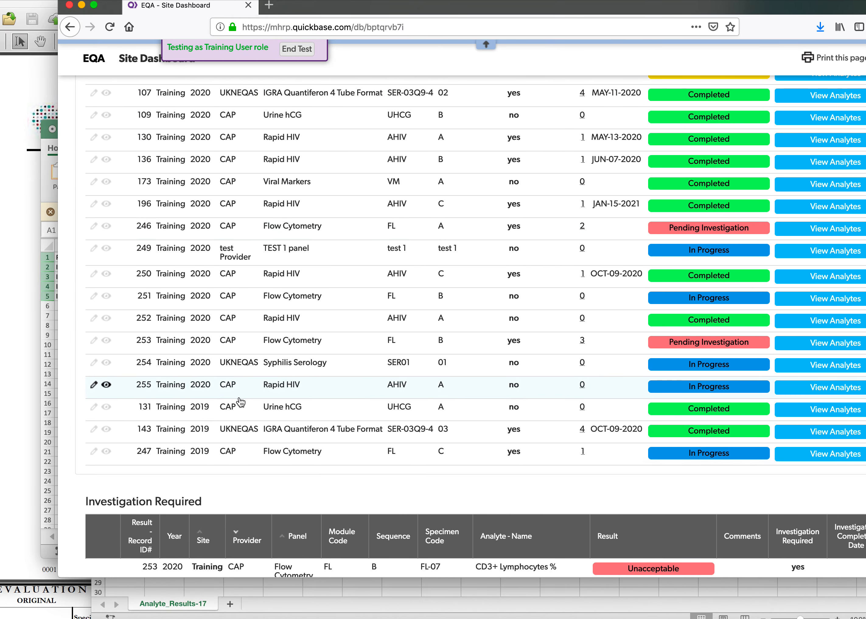
scroll(334, 404, up, 3)
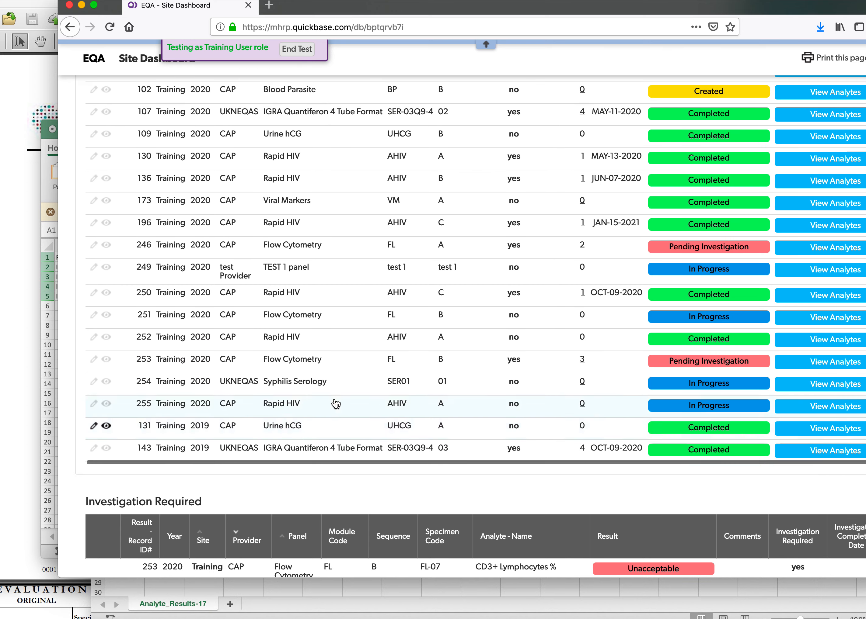
click(314, 377)
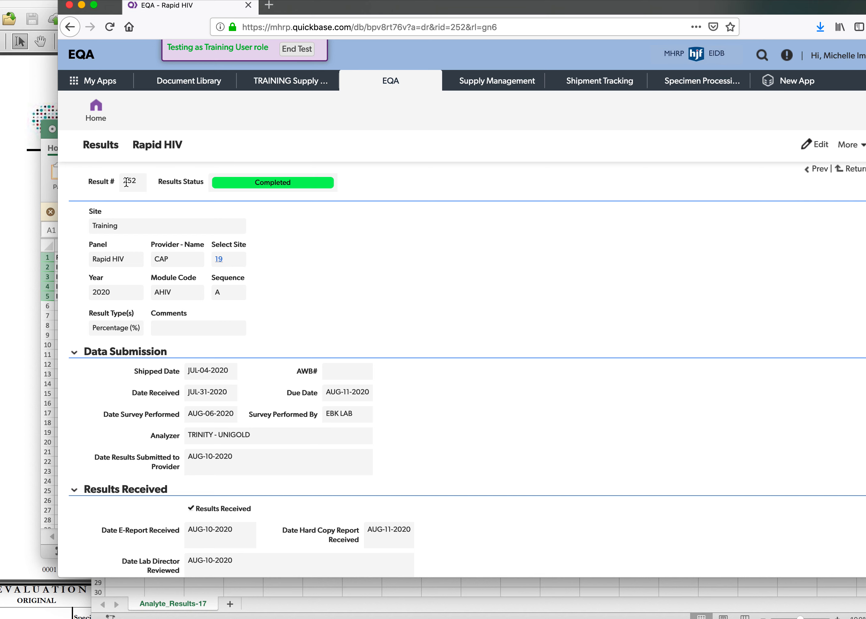
scroll(489, 308, down, 5)
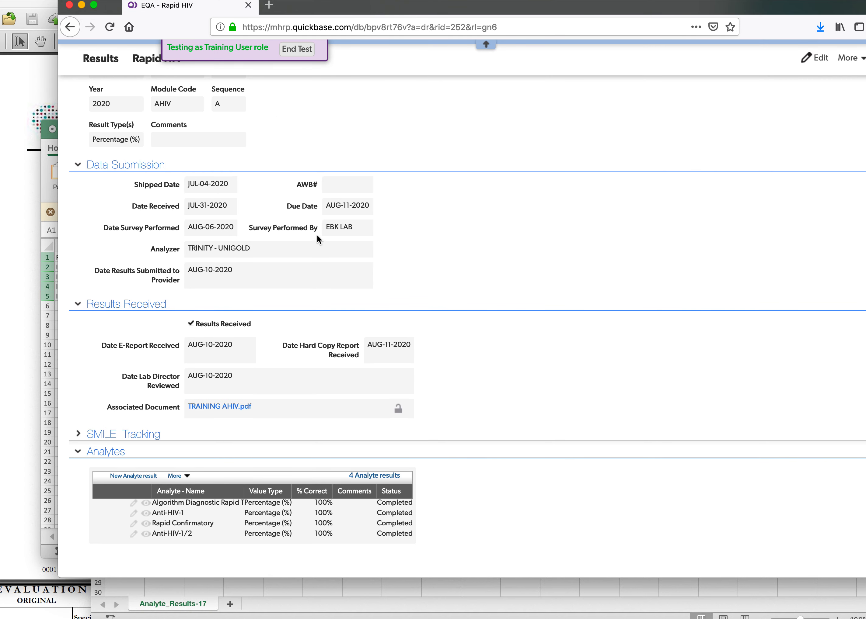
scroll(337, 383, up, 2)
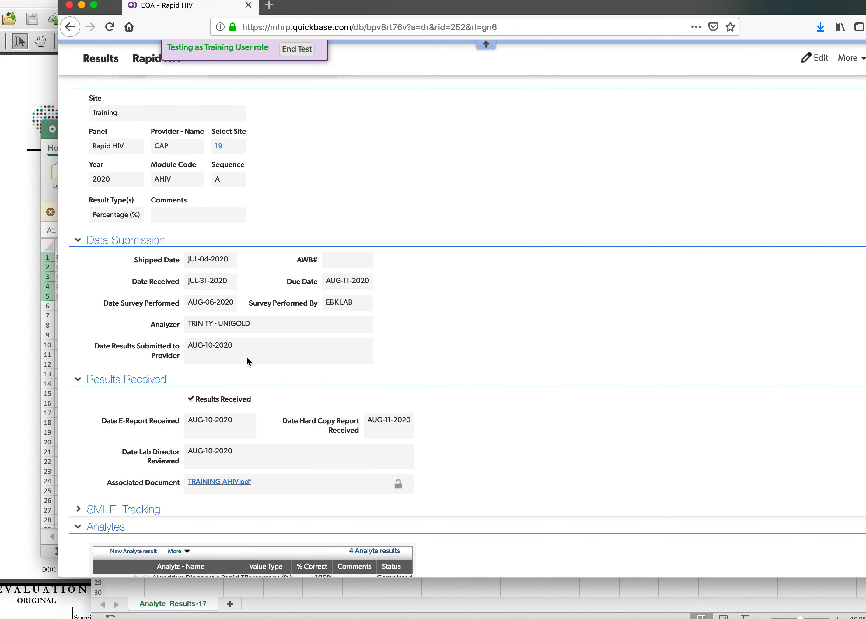
Open the record's associated document TRAINING AHIV.pdf in Adobe Acrobat Pro and bring its window into view.
scroll(247, 362, down, 3)
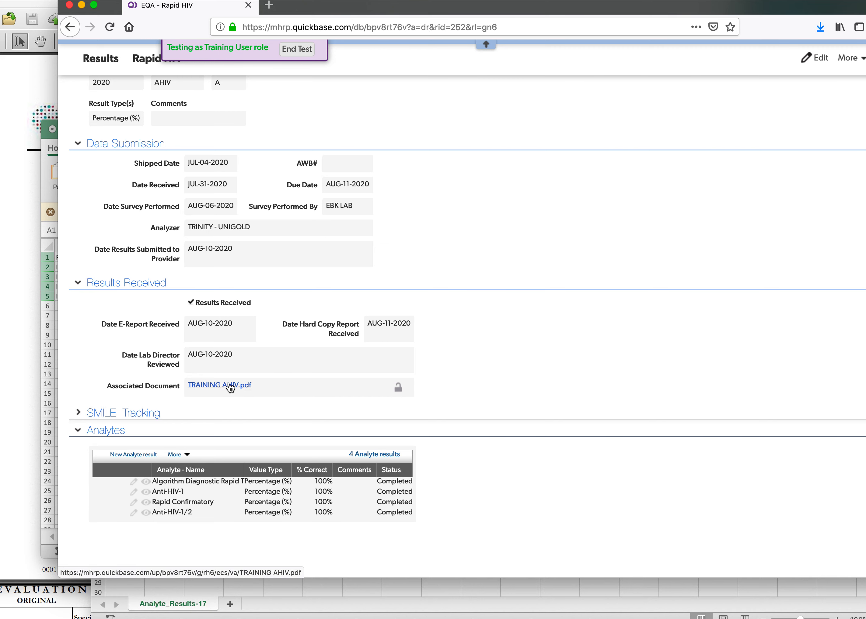
click(230, 387)
click(436, 270)
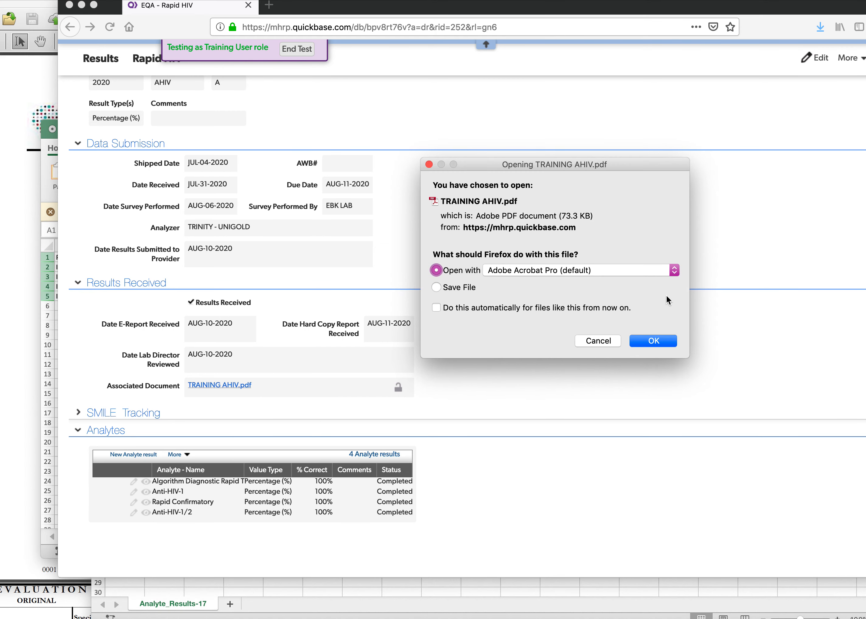
click(648, 343)
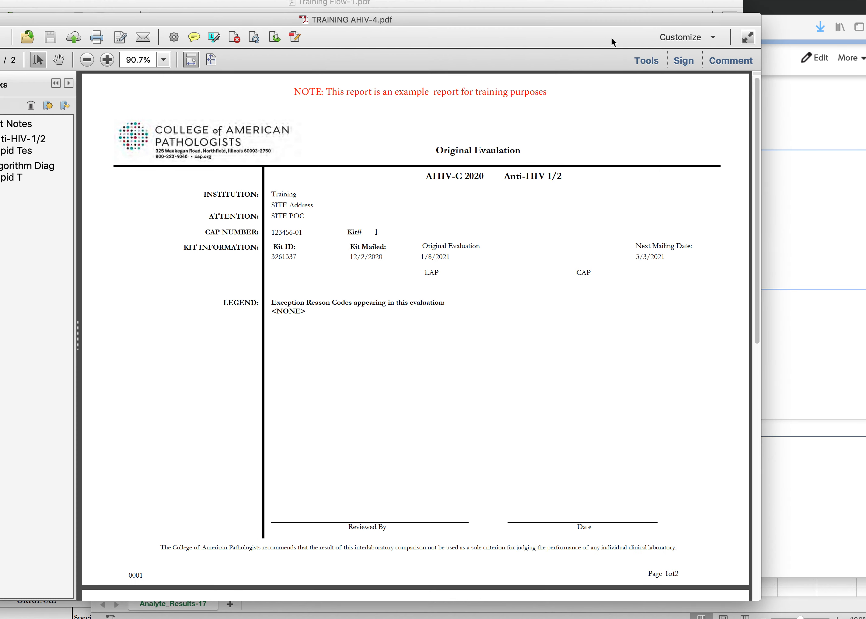
drag(613, 21, 487, 1)
double_click(665, 2)
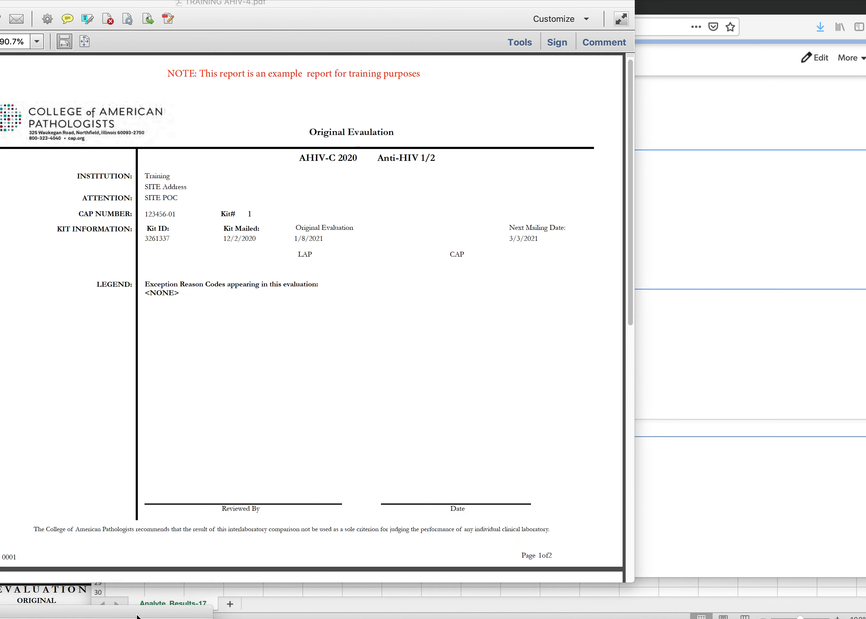
Review the specimen results and grades on page 2 of the TRAINING AHIV PDF report.
click(726, 329)
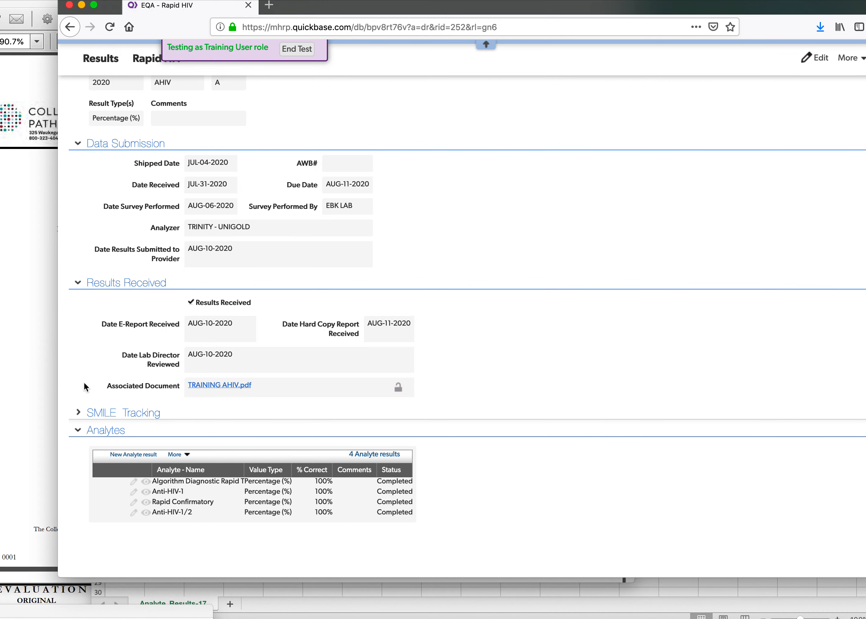
click(37, 376)
scroll(441, 214, down, 15)
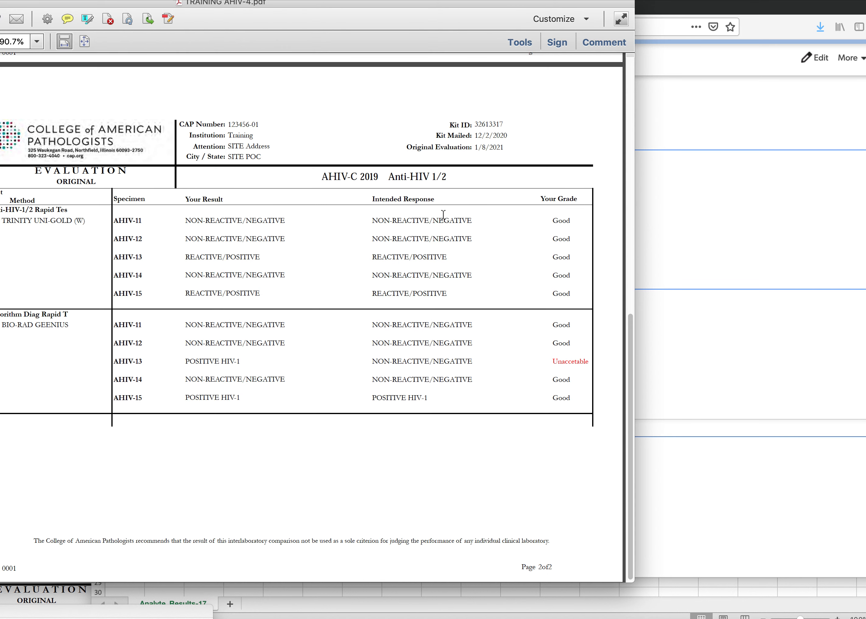
drag(322, 6, 351, 8)
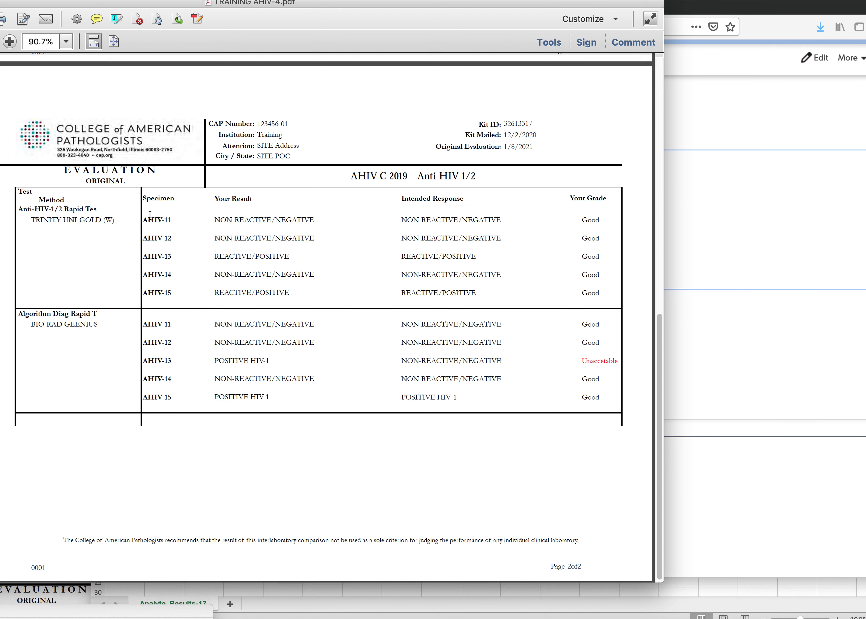
scroll(150, 216, down, 1)
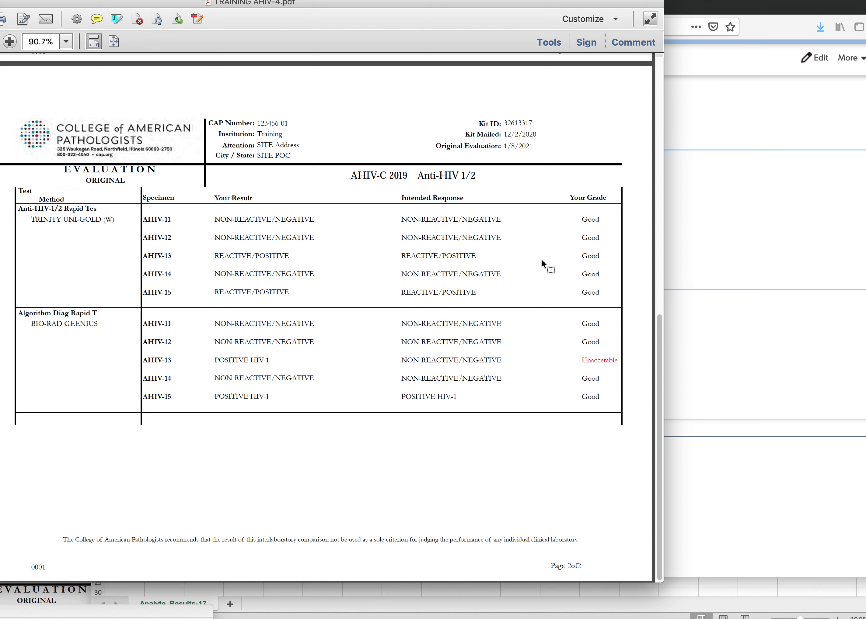
Switch back to the browser, open the Rapid HIV record for editing at its Analytes table, and place its window beside the PDF.
click(798, 245)
scroll(325, 268, down, 3)
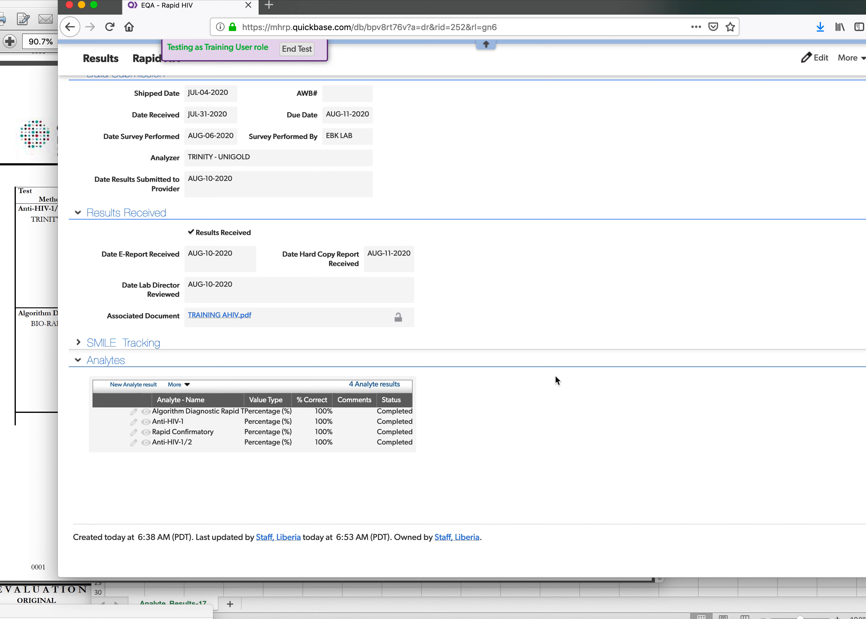
scroll(718, 255, up, 2)
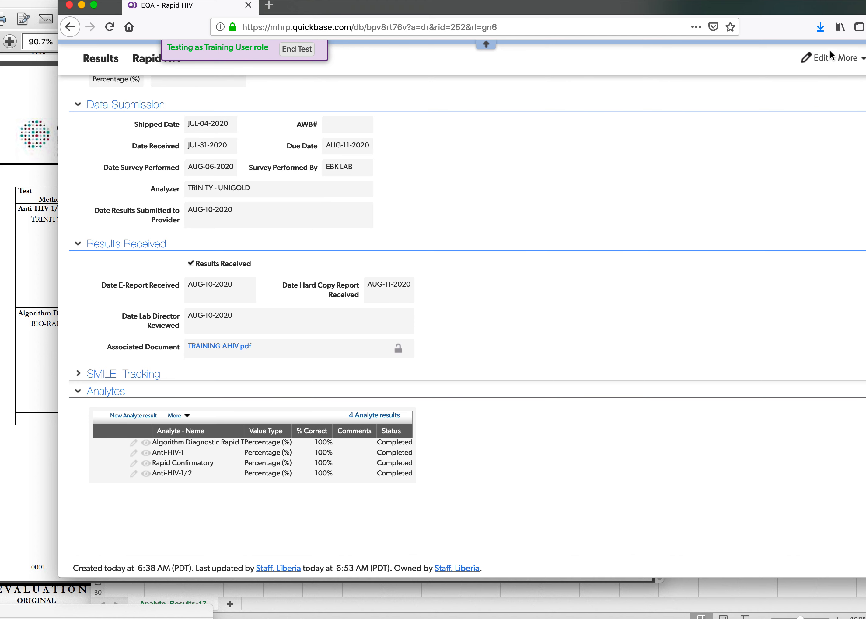
click(824, 58)
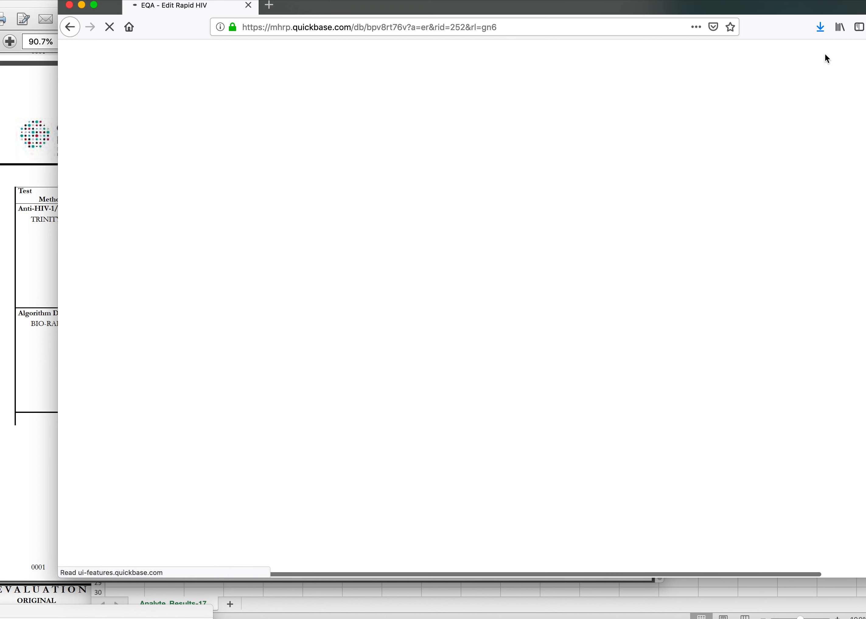
drag(426, 5, 622, 5)
scroll(470, 452, down, 15)
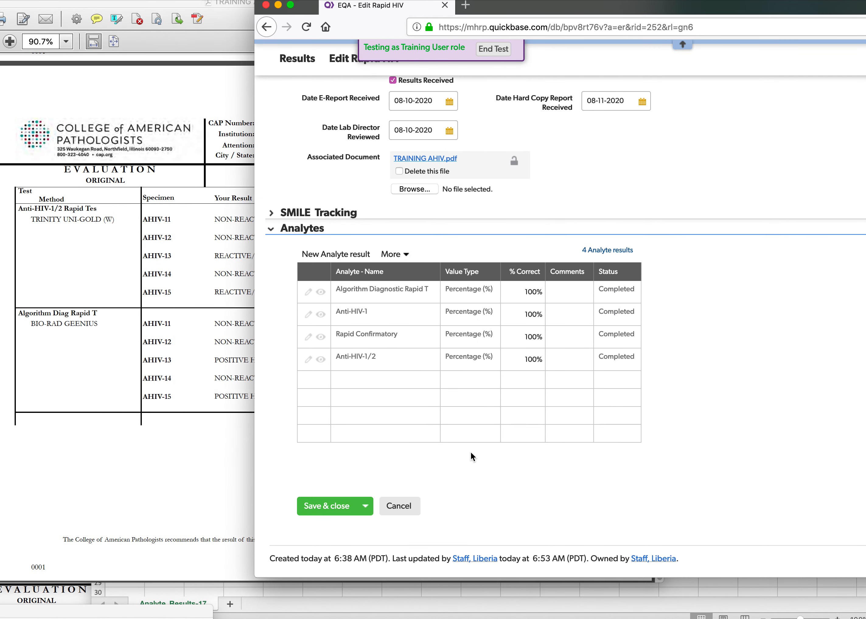
Compare the PDF's Anti-HIV-1/2 Rapid Test grades for AHIV-11 to AHIV-15 with the record's Anti-HIV-1/2 analyte.
click(101, 232)
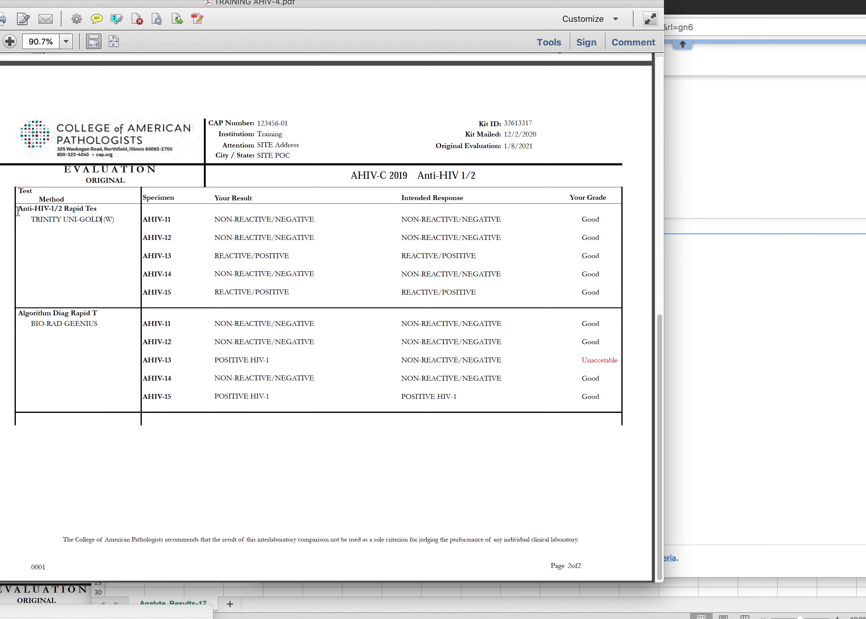
drag(16, 210, 108, 207)
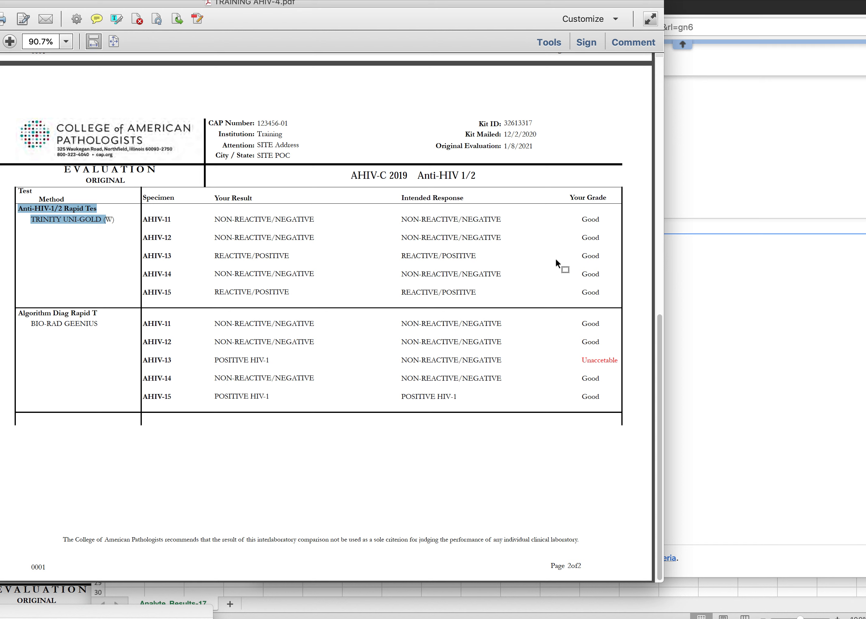
drag(590, 225, 593, 289)
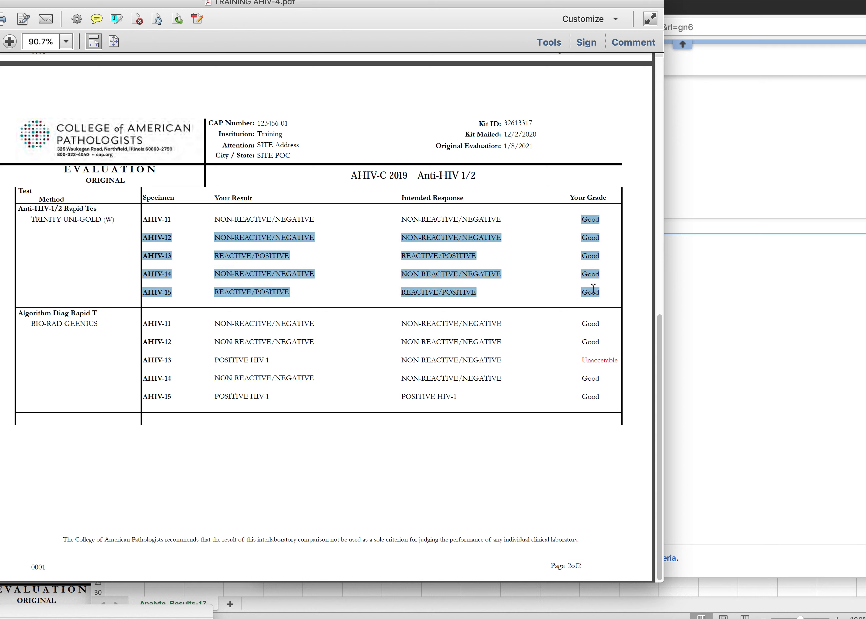
click(709, 299)
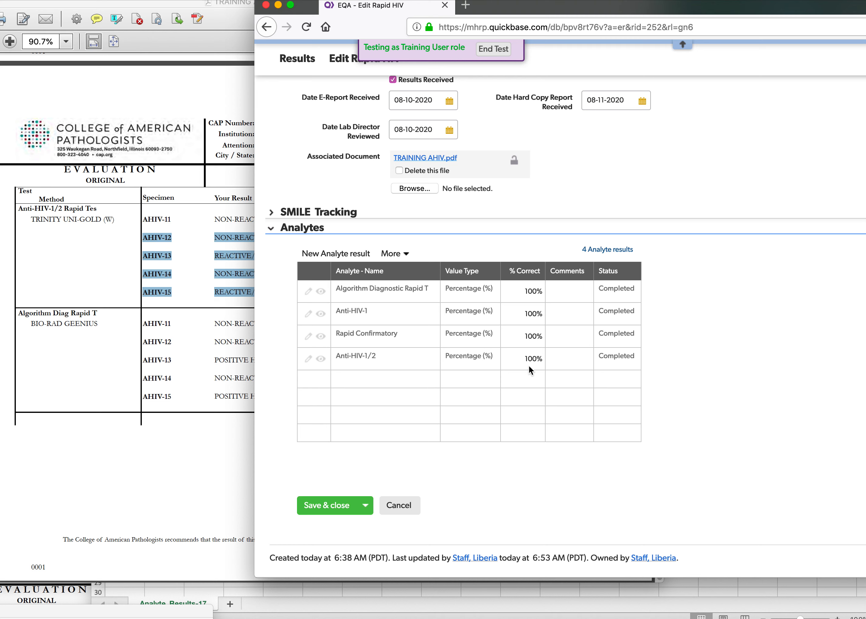
Check the PDF's Algorithm Diag Rapid T grades and set the Algorithm Diagnostic Rapid T analyte's % Correct to 80.
click(139, 325)
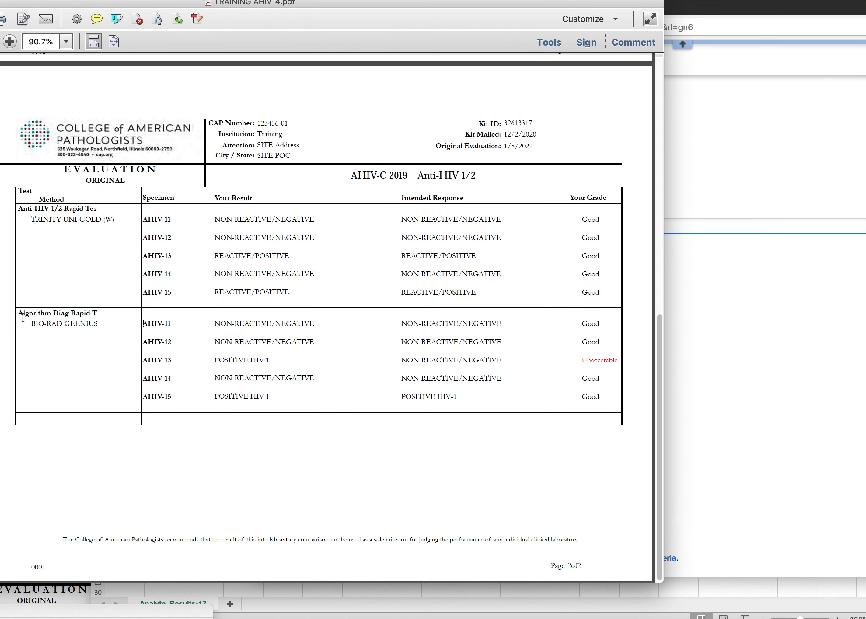
drag(18, 314, 98, 317)
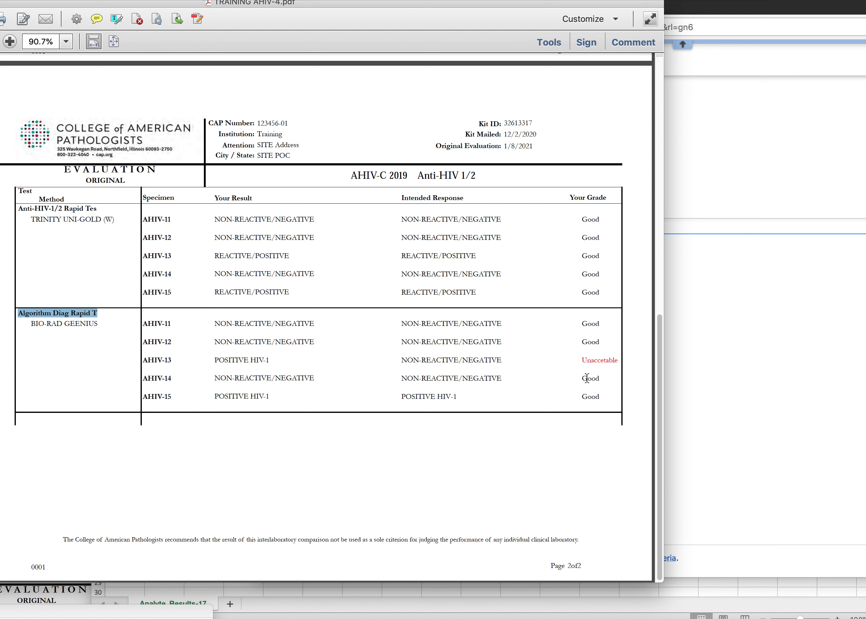
click(720, 367)
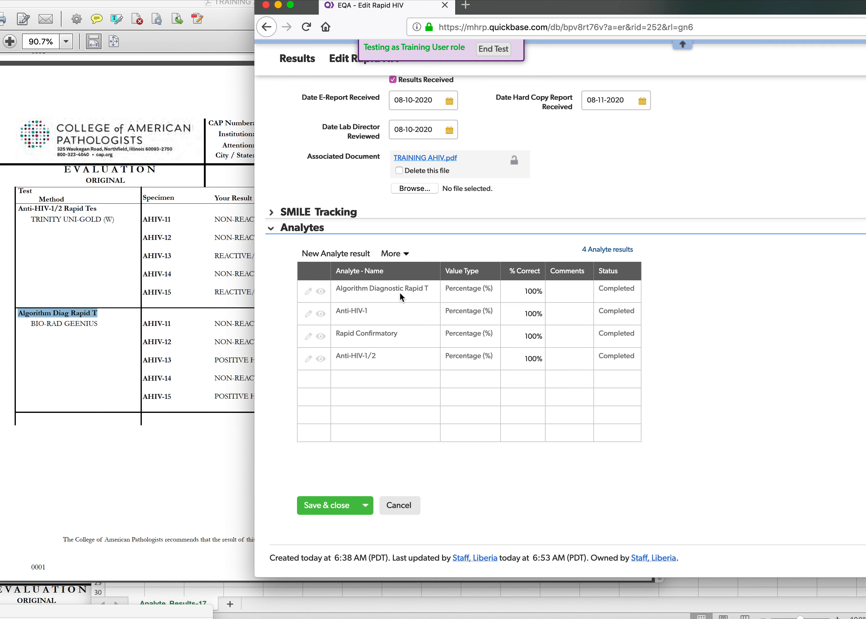
click(535, 295)
text(80)
click(522, 399)
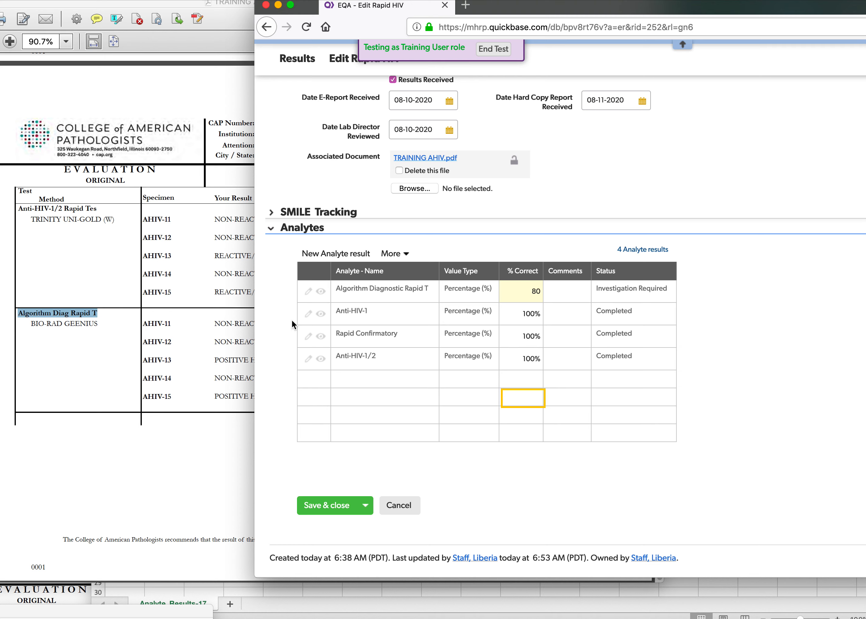
Check which tests the PDF report covers and clear the % Correct values of the Anti-HIV-1 and Rapid Confirmatory analytes.
click(198, 316)
scroll(523, 363, down, 1)
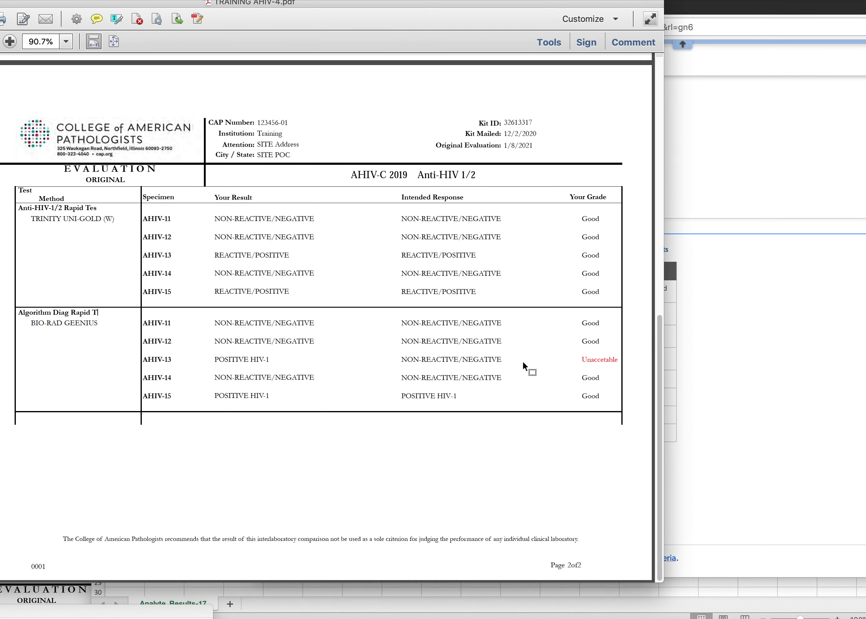
click(731, 367)
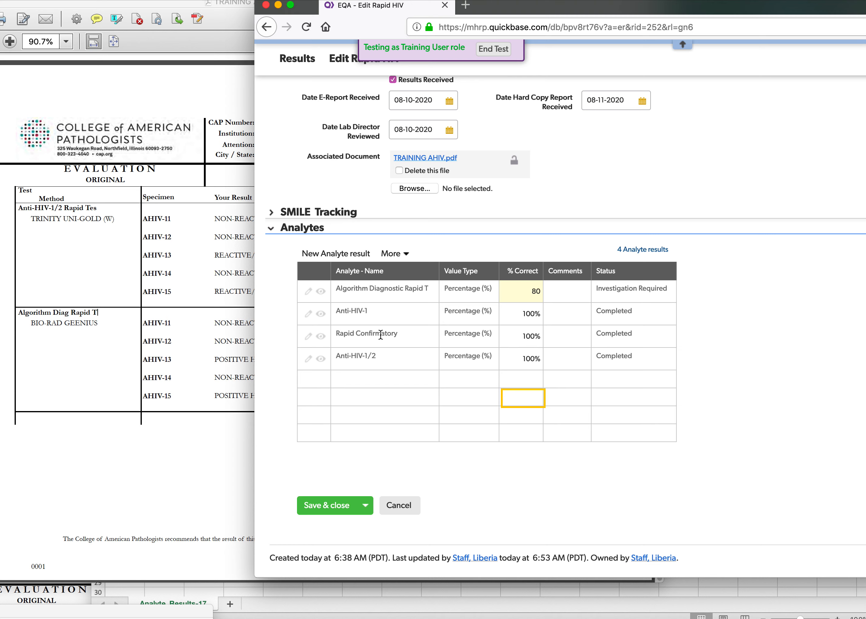
click(546, 311)
click(518, 313)
click(518, 312)
key(BackSpace)
click(530, 339)
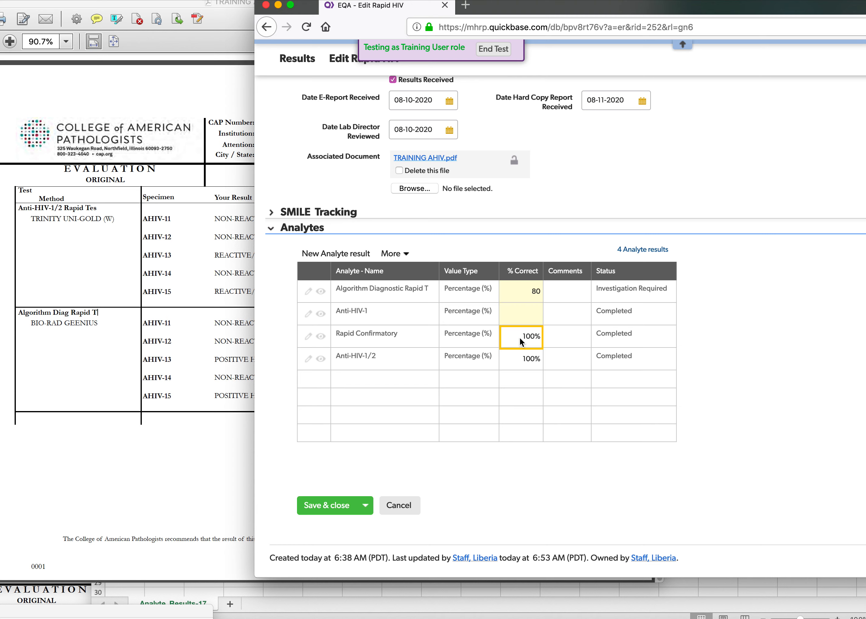
click(531, 338)
key(BackSpace)
click(583, 323)
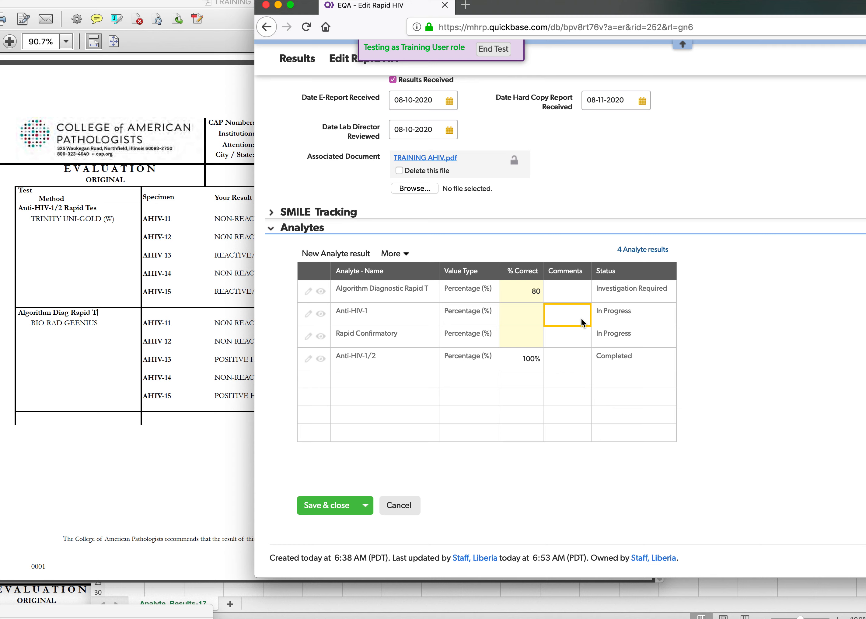
click(628, 335)
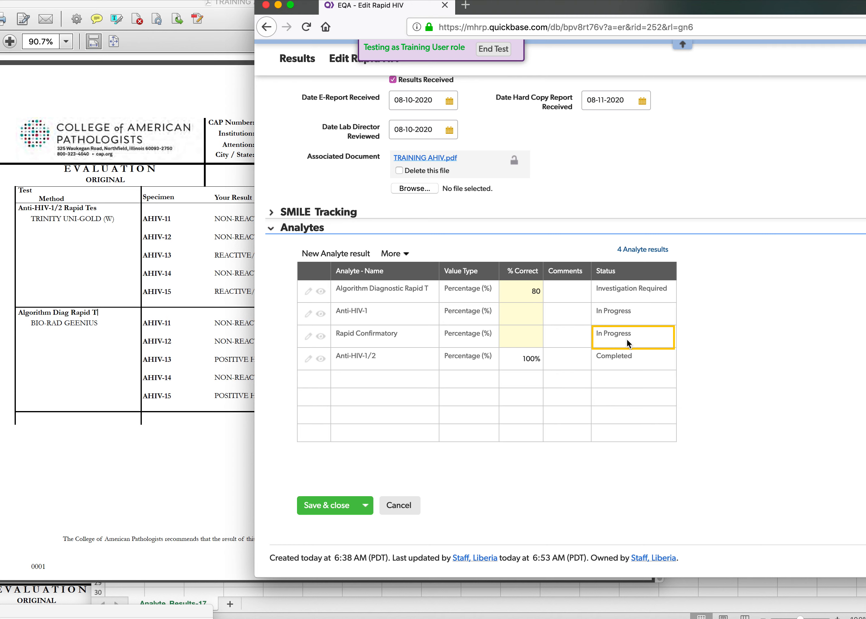
Set the Comments of the Anti-HIV-1 and Rapid Confirmatory analytes to Not Done.
click(550, 304)
click(559, 308)
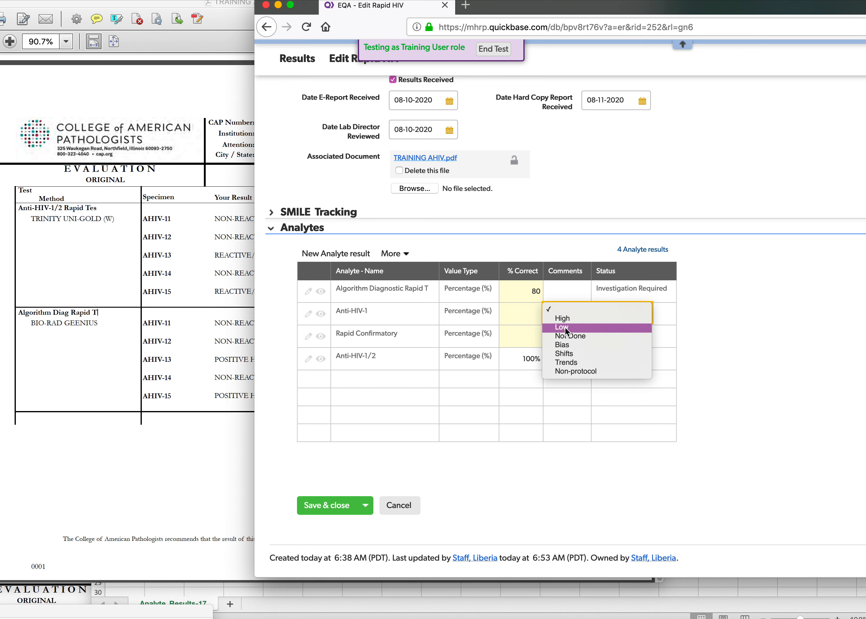
click(565, 335)
click(565, 333)
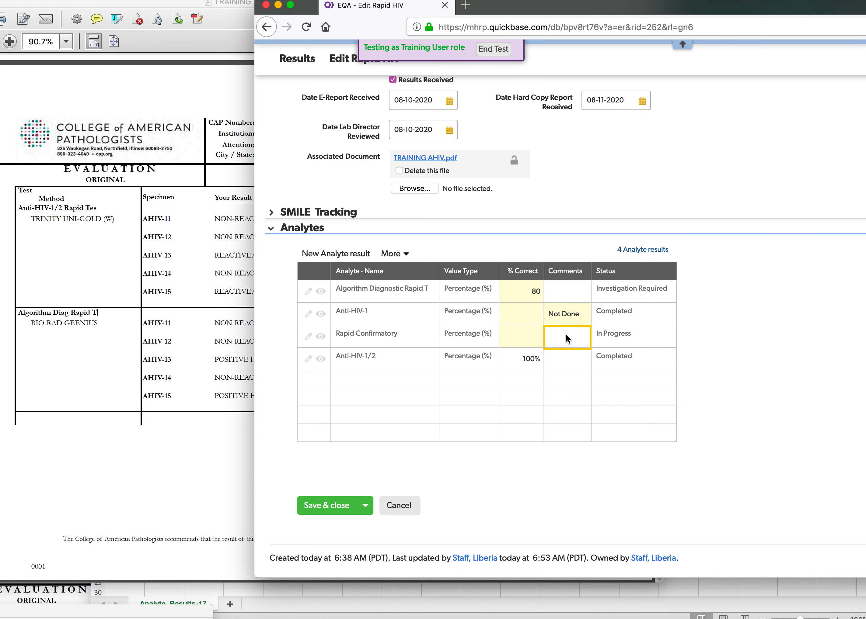
click(559, 336)
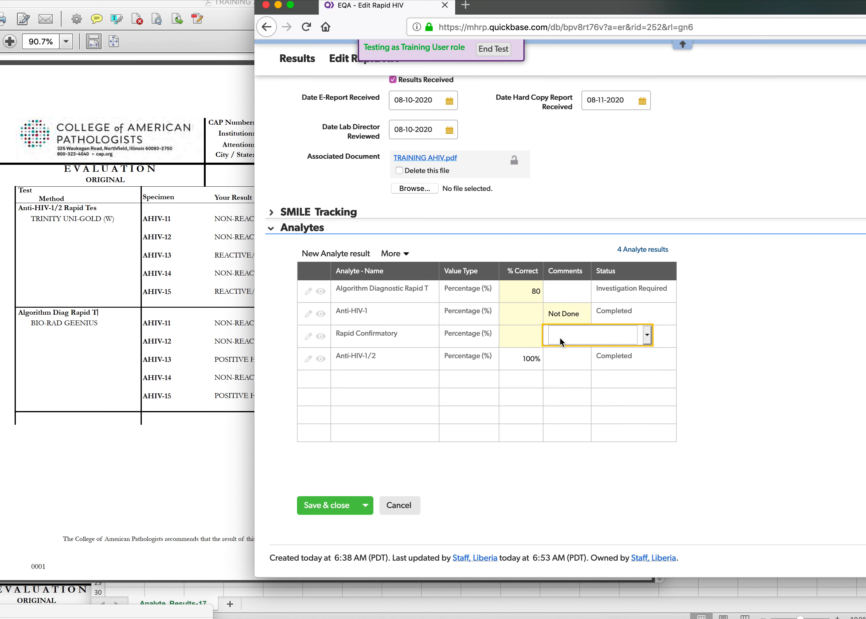
click(559, 337)
click(563, 355)
click(558, 434)
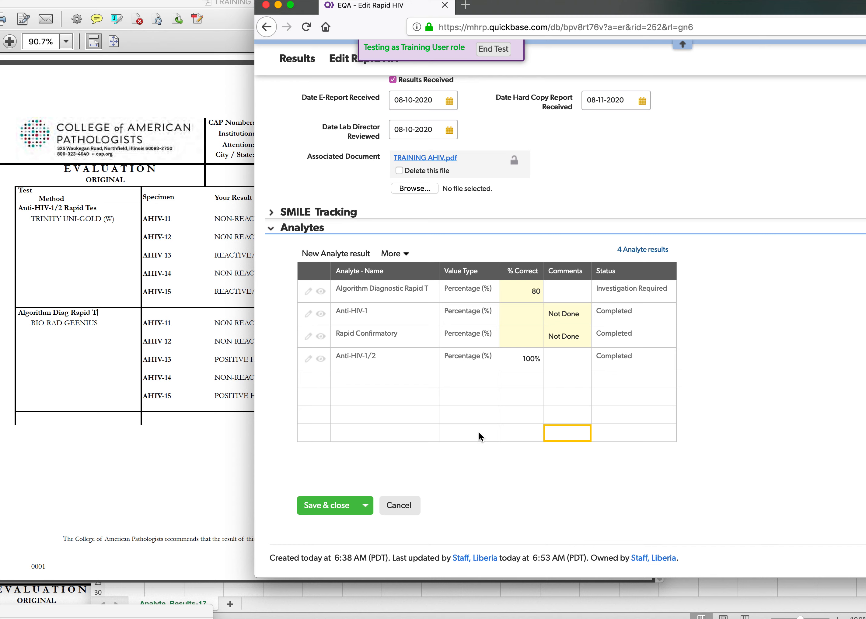
Recheck the PDF report against the analyte entries, and save and close the Rapid HIV record.
click(239, 255)
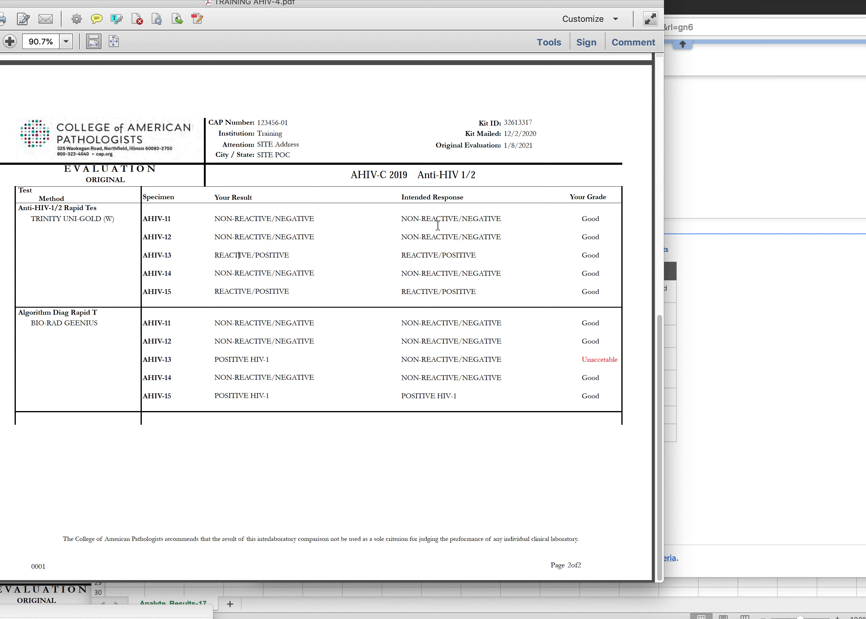
click(717, 243)
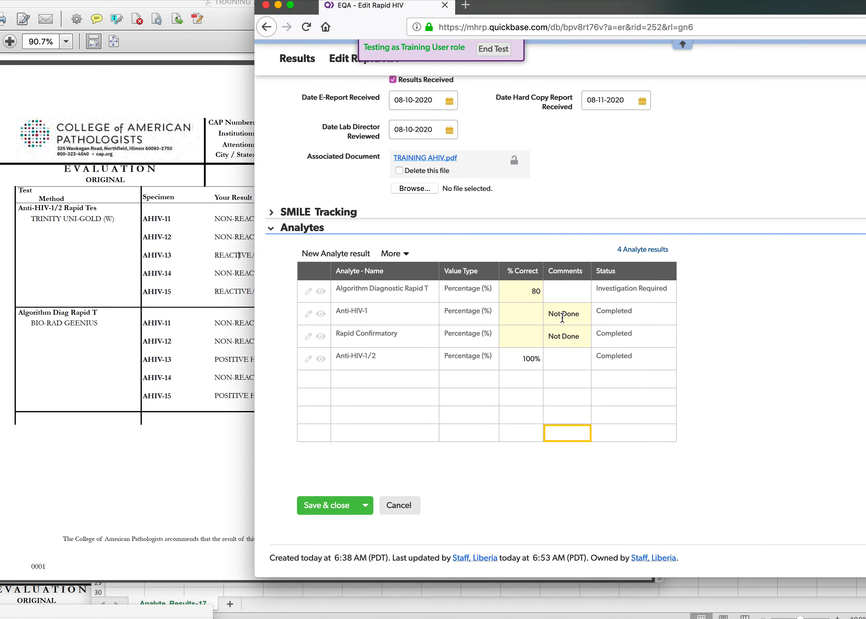
click(338, 507)
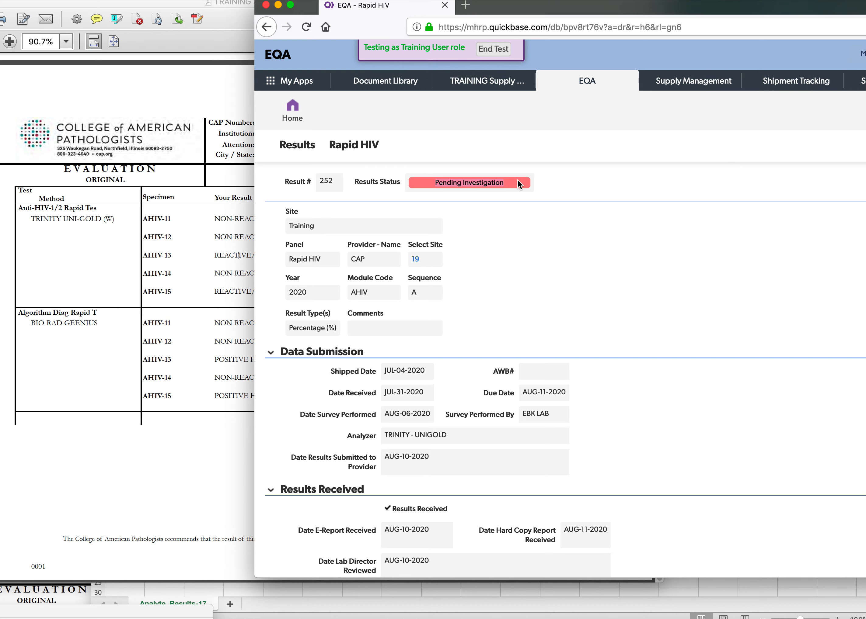
Review the saved record's Results Status, Investigation section and Analytes table.
scroll(504, 312, down, 9)
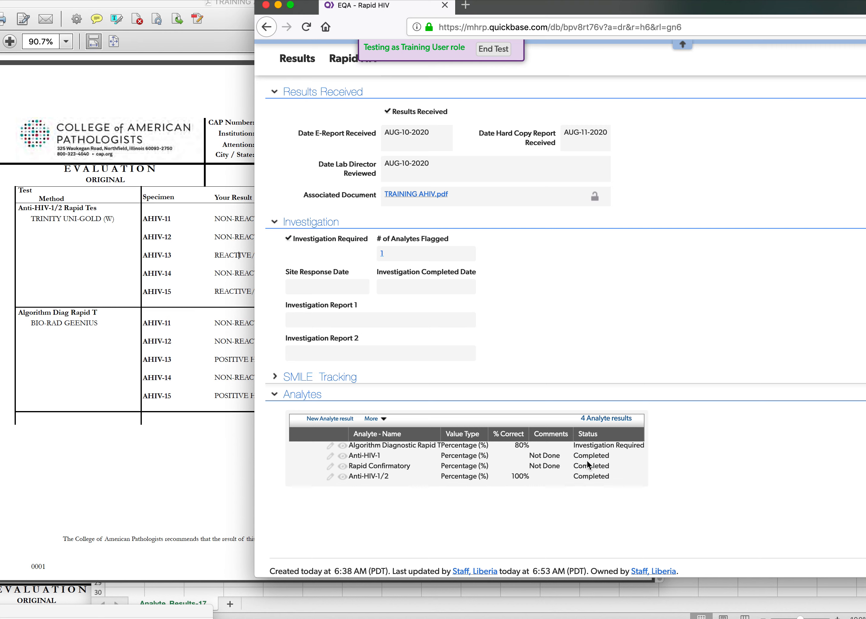
scroll(586, 460, up, 10)
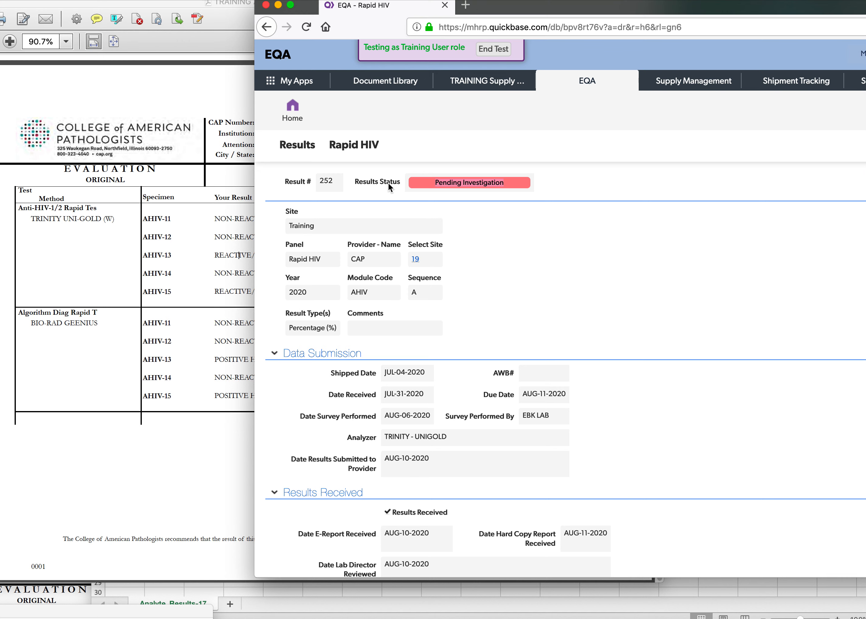
scroll(525, 378, down, 10)
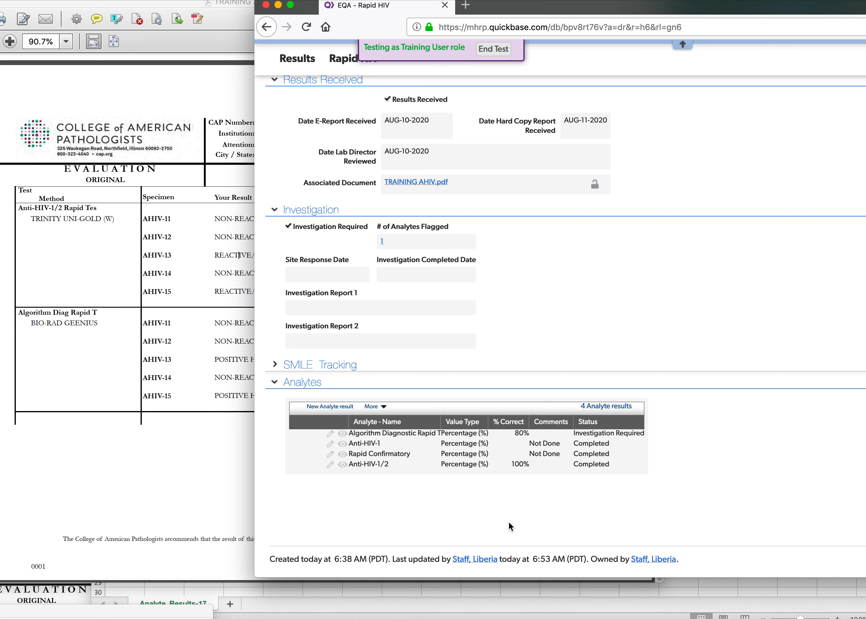
Return to the site dashboard and open the 2020 CAP Flow Cytometry sequence B record from All Results.
scroll(351, 477, up, 10)
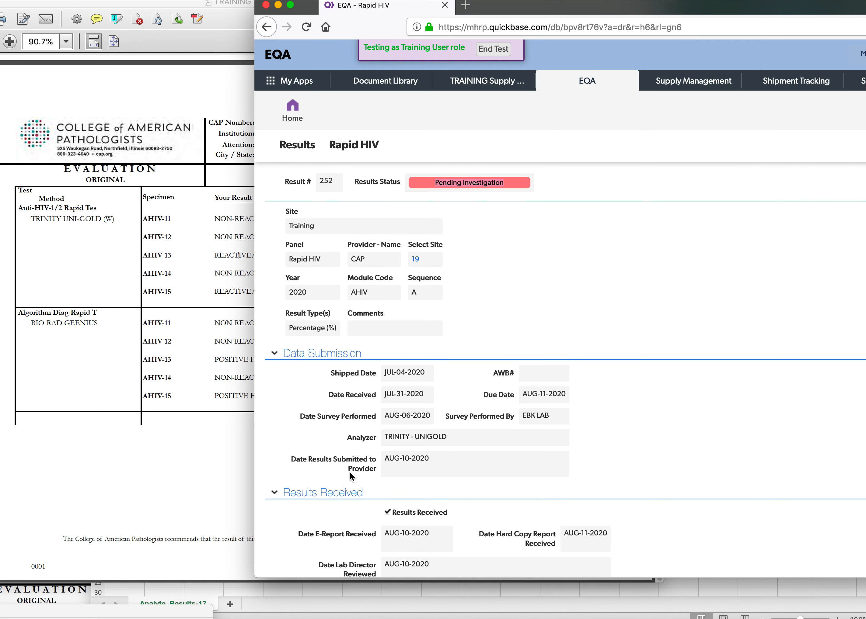
click(292, 123)
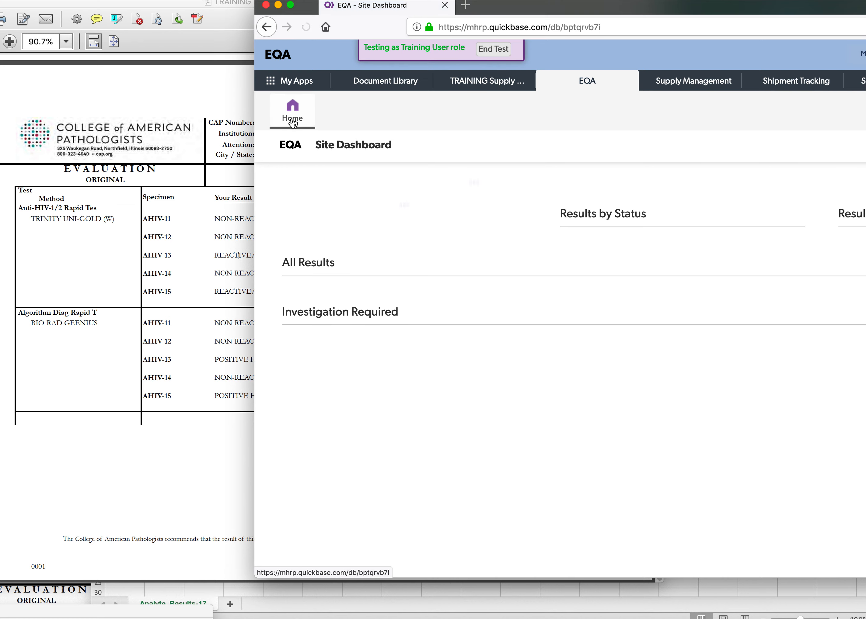
scroll(345, 197, down, 6)
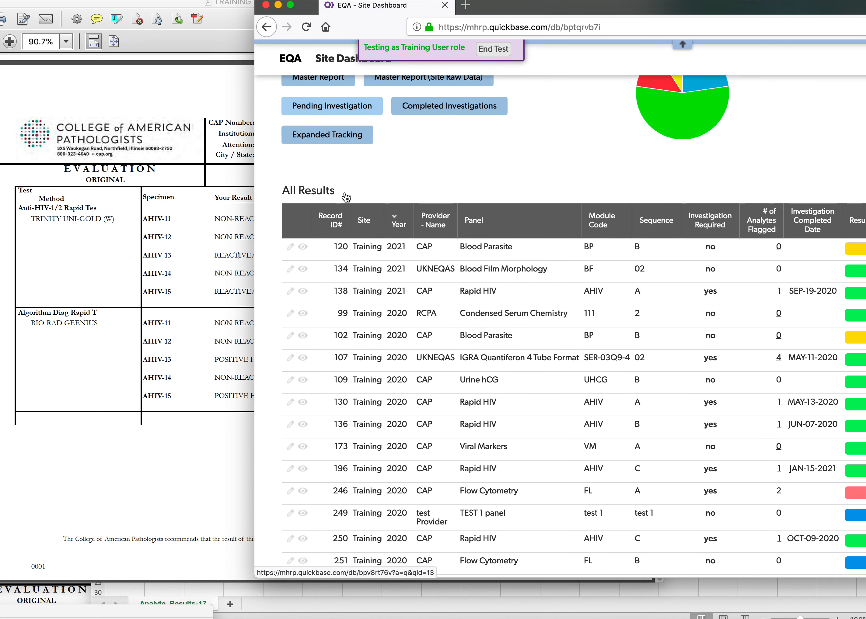
scroll(346, 197, down, 5)
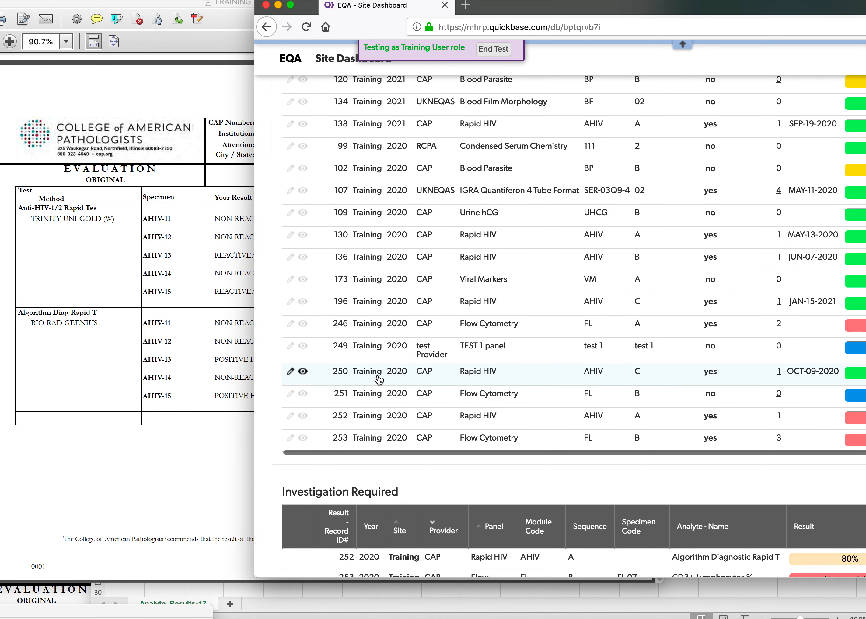
click(375, 443)
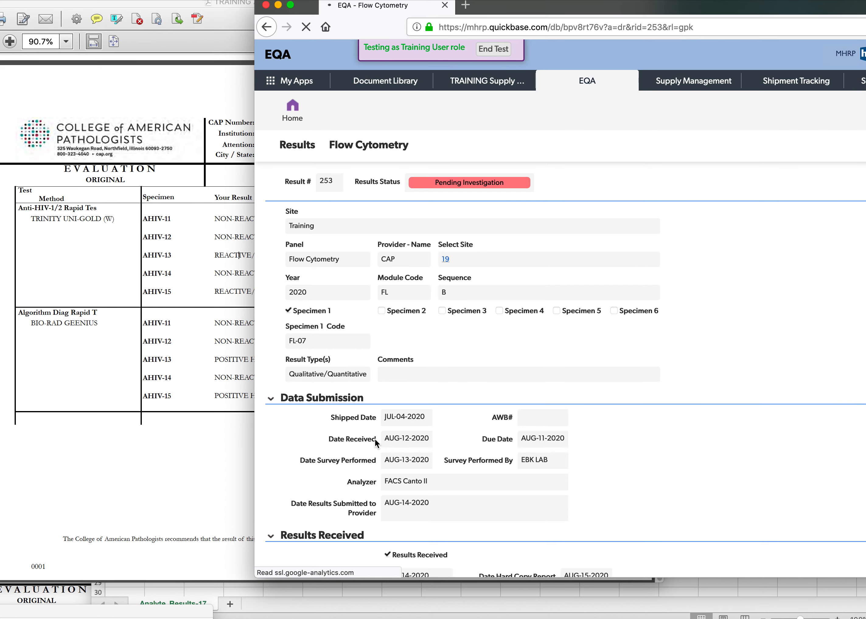
Open the record's associated document Training Flow.pdf with Adobe Acrobat Pro and position it so the record stays accessible.
scroll(489, 335, down, 3)
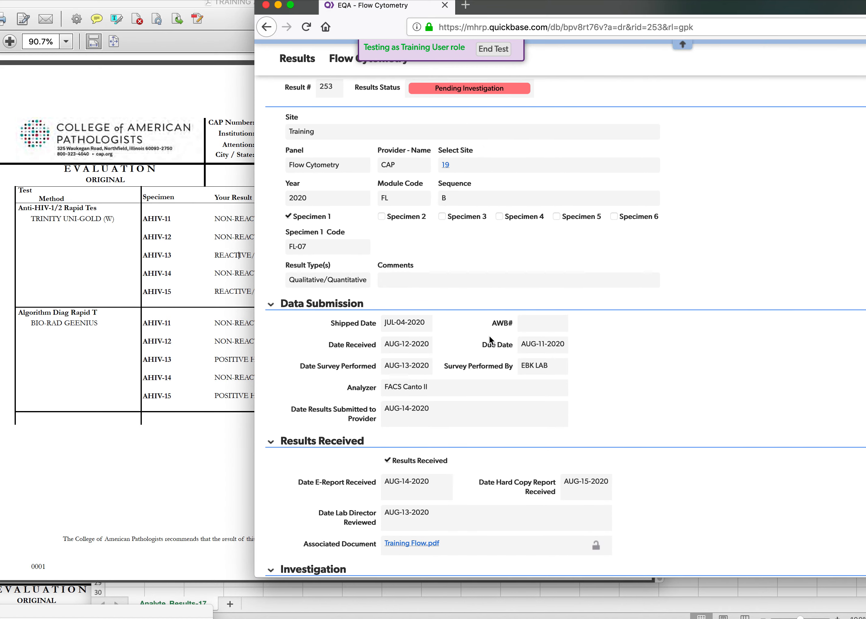
scroll(440, 409, down, 1)
click(412, 507)
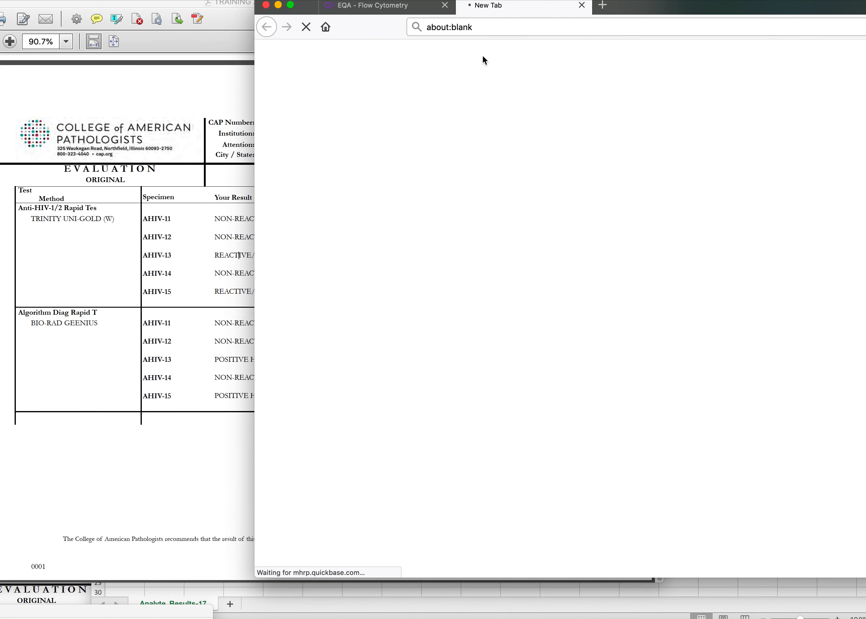
click(658, 271)
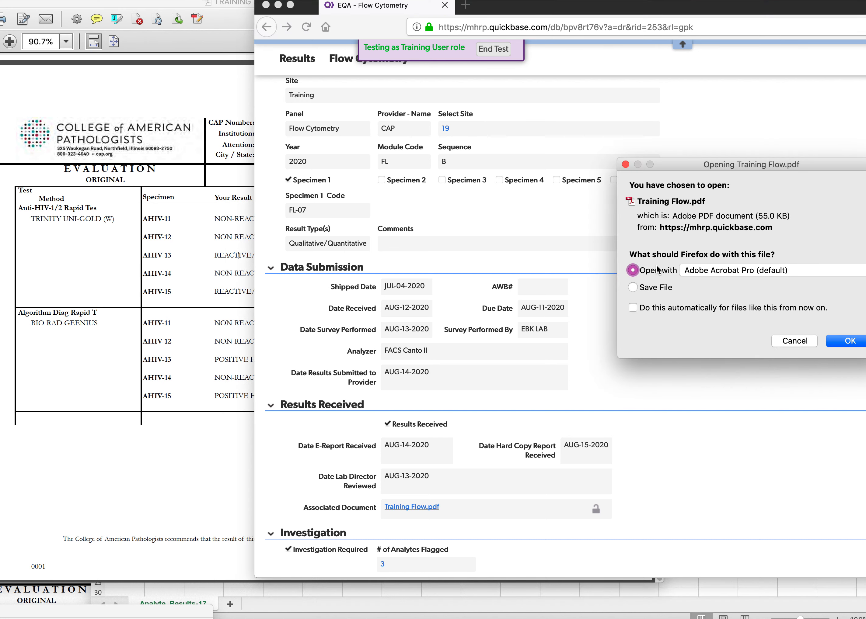
click(853, 340)
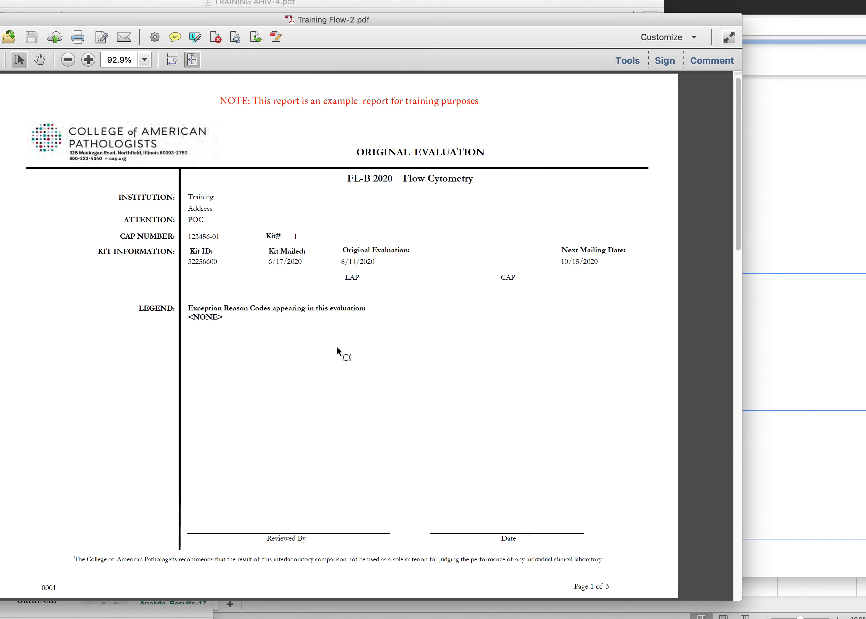
drag(610, 17, 479, 15)
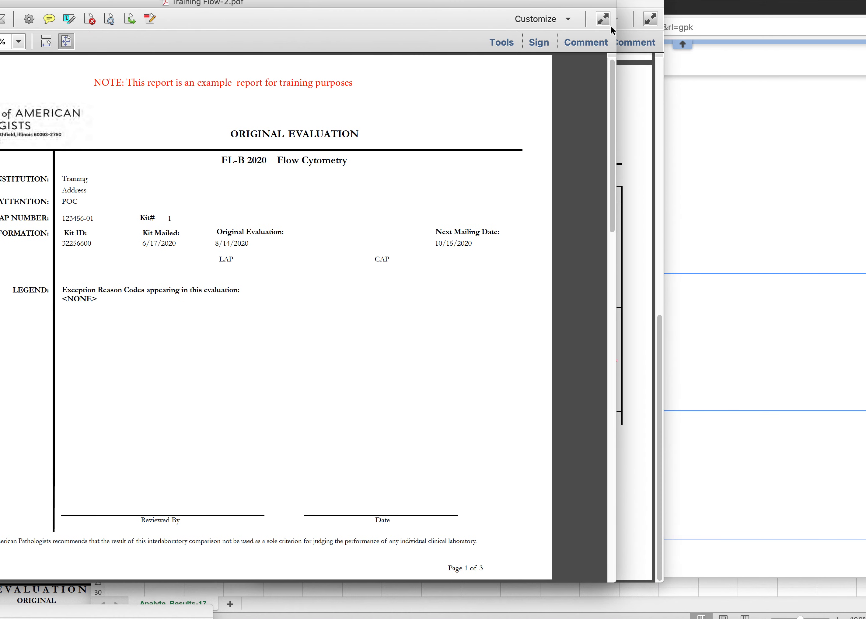
Review the Flow Cytometry record's specimen selections, Specimen 1 Code and Data Submission details.
click(722, 109)
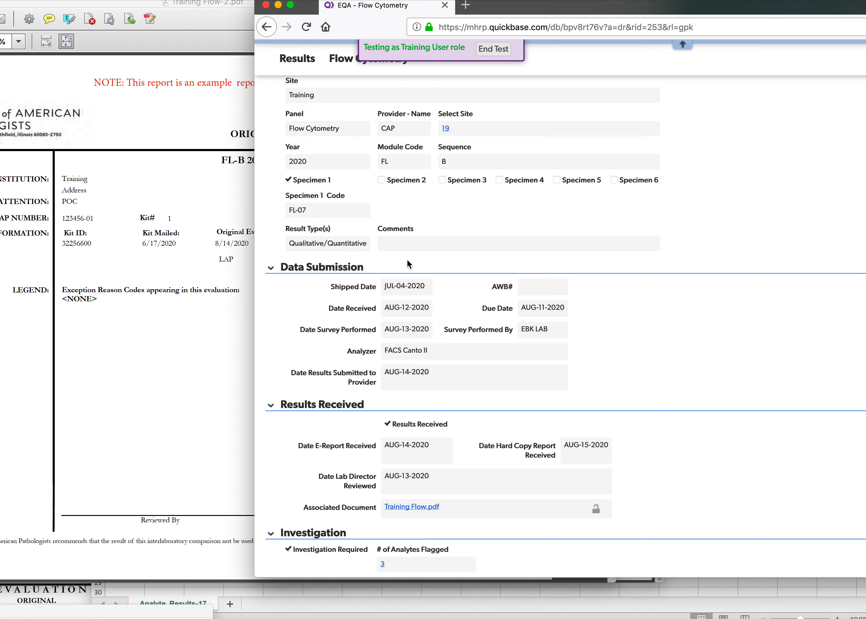
scroll(407, 264, up, 3)
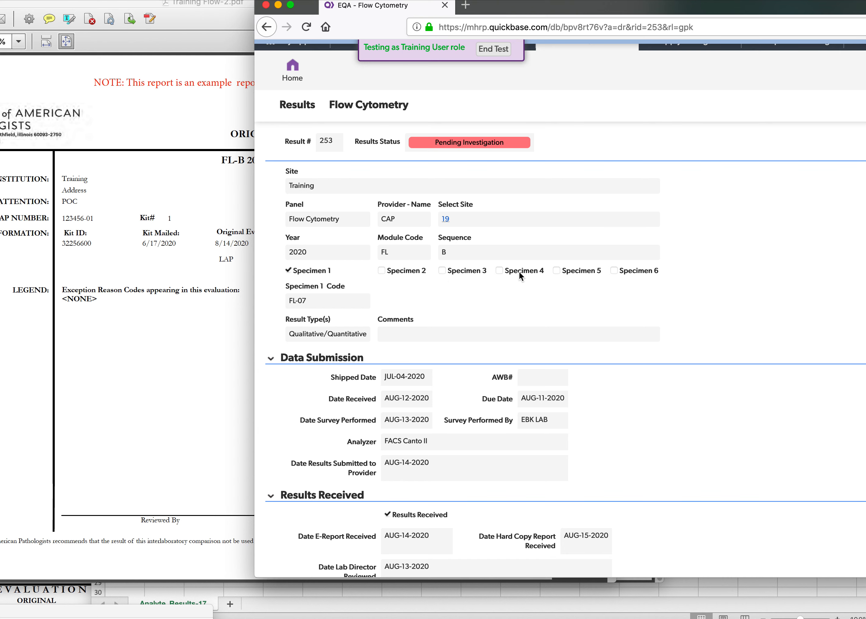
scroll(345, 299, down, 1)
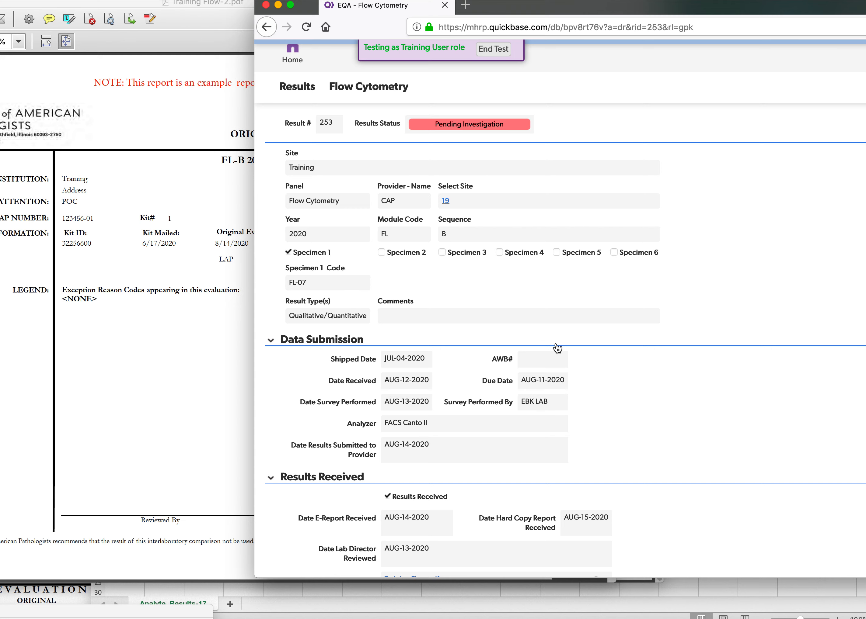
scroll(557, 347, down, 1)
Examine the specimens evaluated on page 2 of the Training Flow PDF and compare them with the record's specimen code.
click(186, 309)
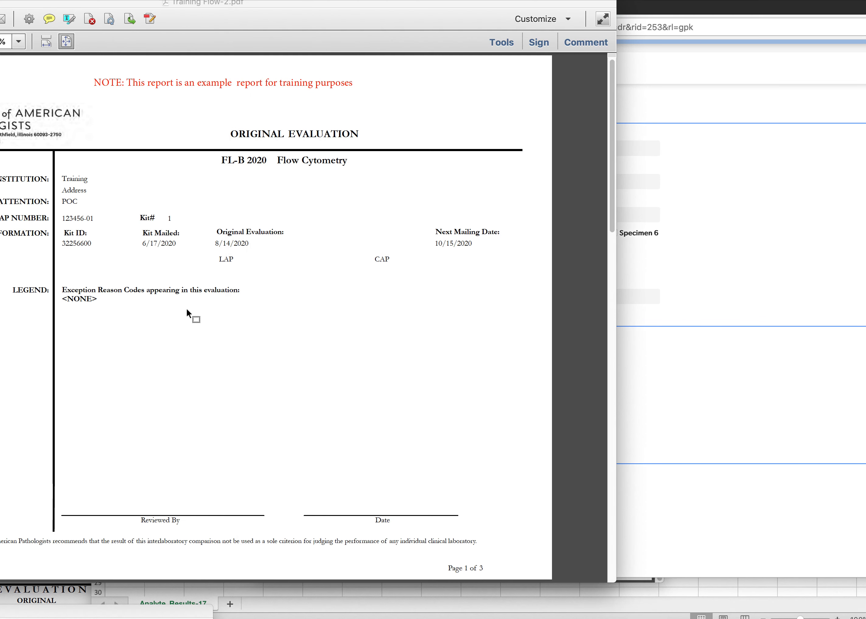
drag(52, 3, 152, 2)
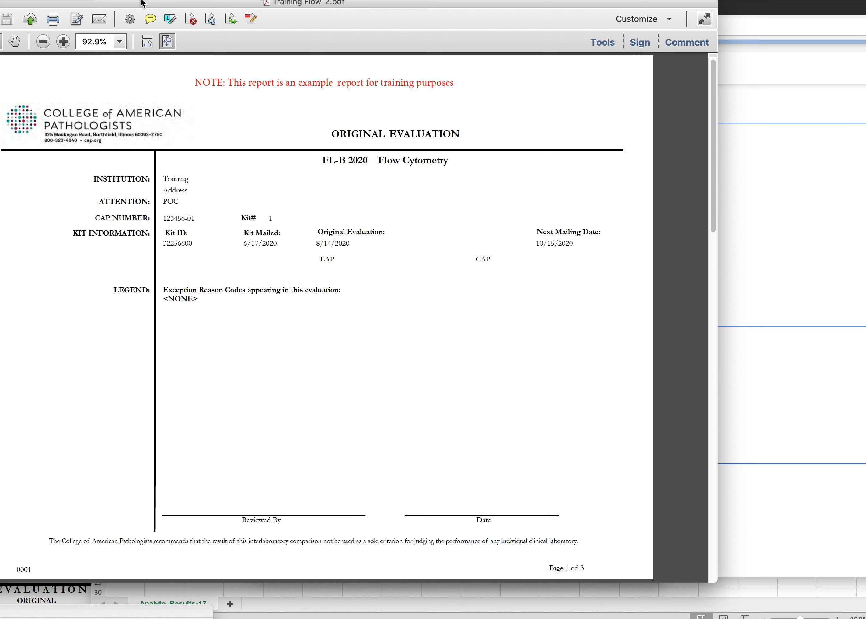
drag(56, 3, 161, 5)
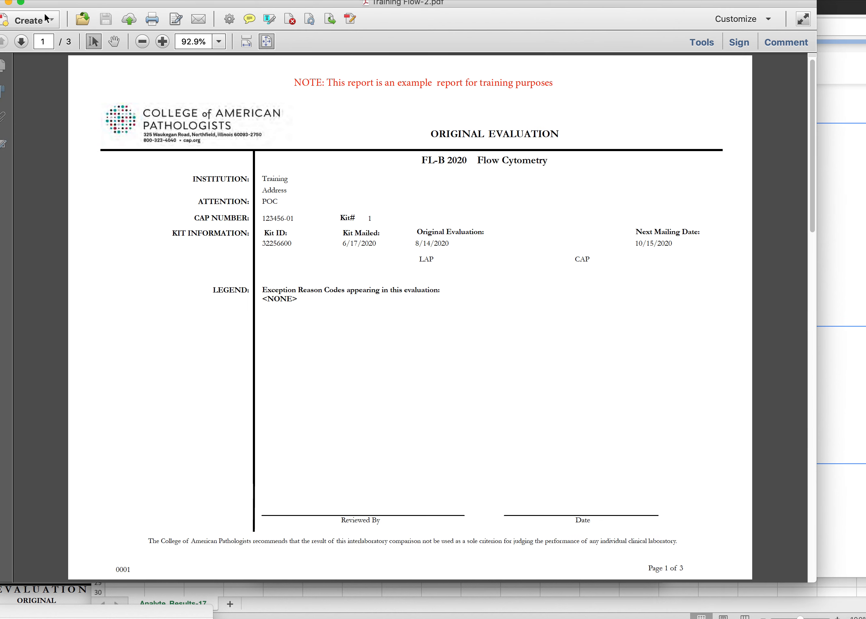
click(21, 41)
drag(678, 6, 568, 6)
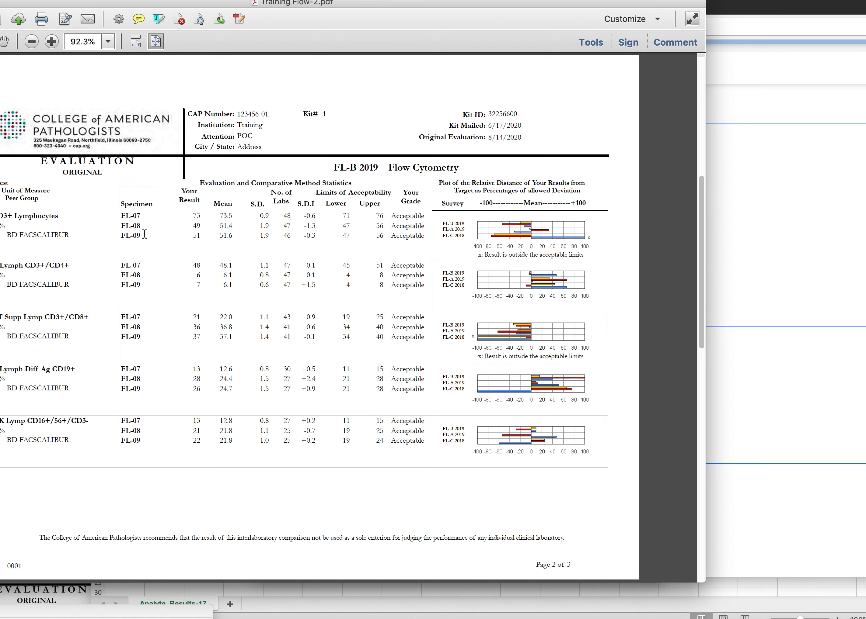
click(757, 217)
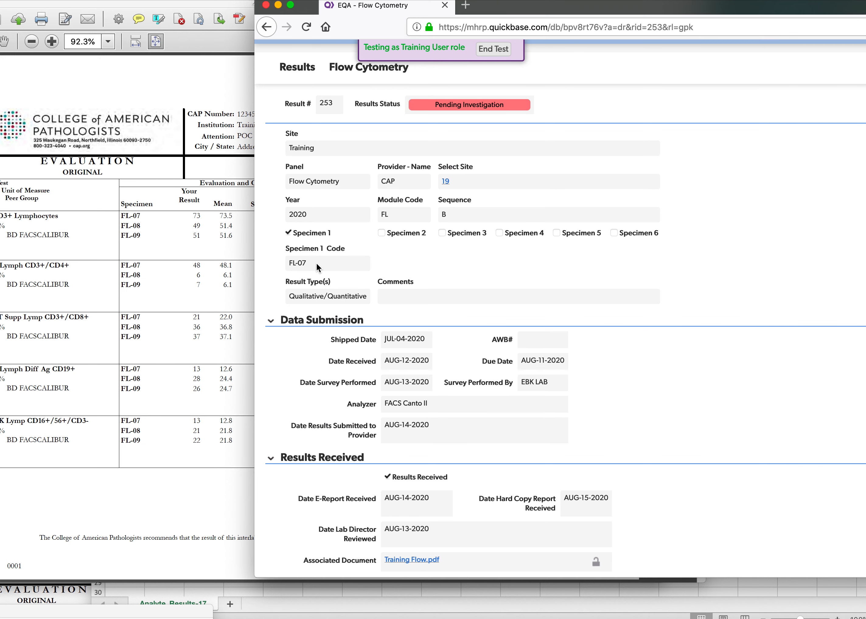
Review the Flow Cytometry record's Investigation section and the Specimen 1 table under Analytes.
scroll(346, 257, down, 10)
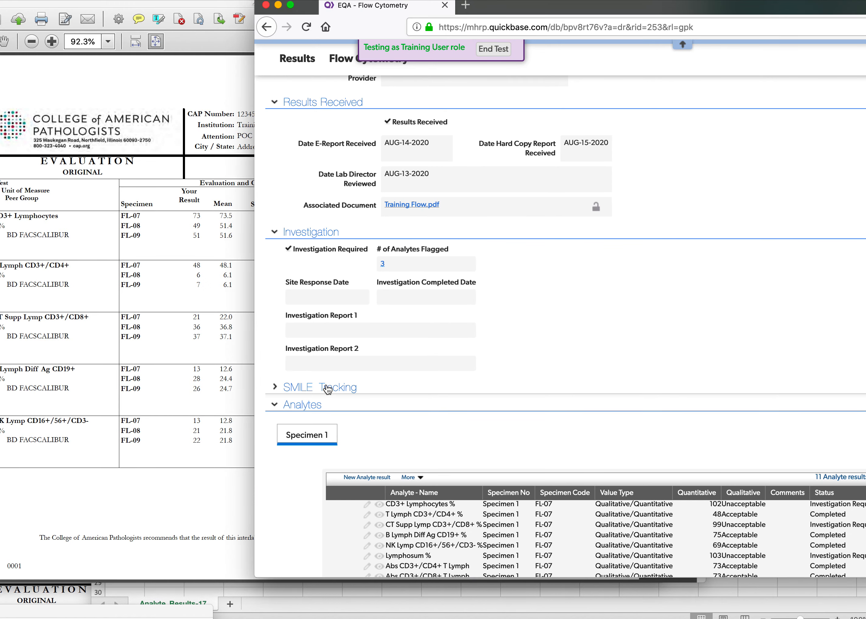
scroll(326, 386, down, 3)
drag(570, 13, 553, 14)
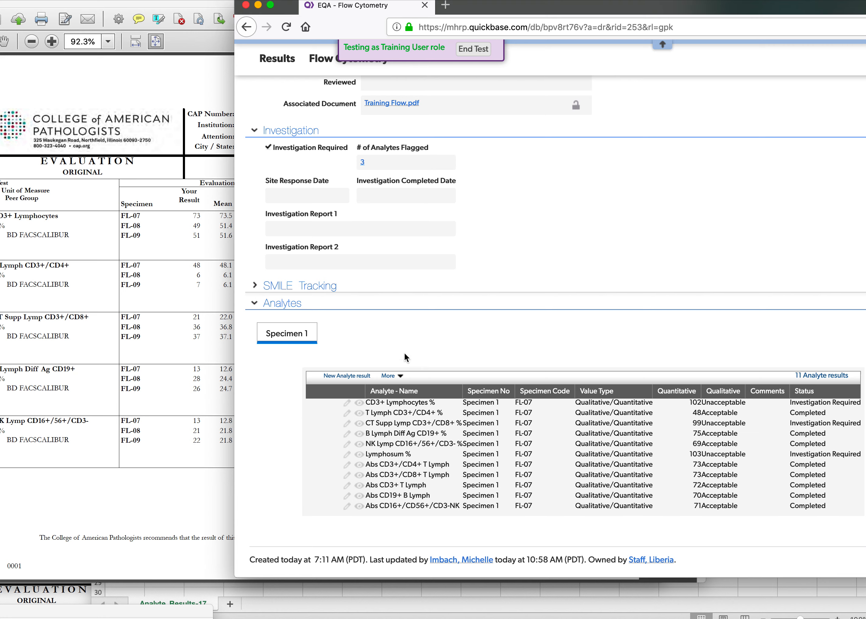
click(496, 387)
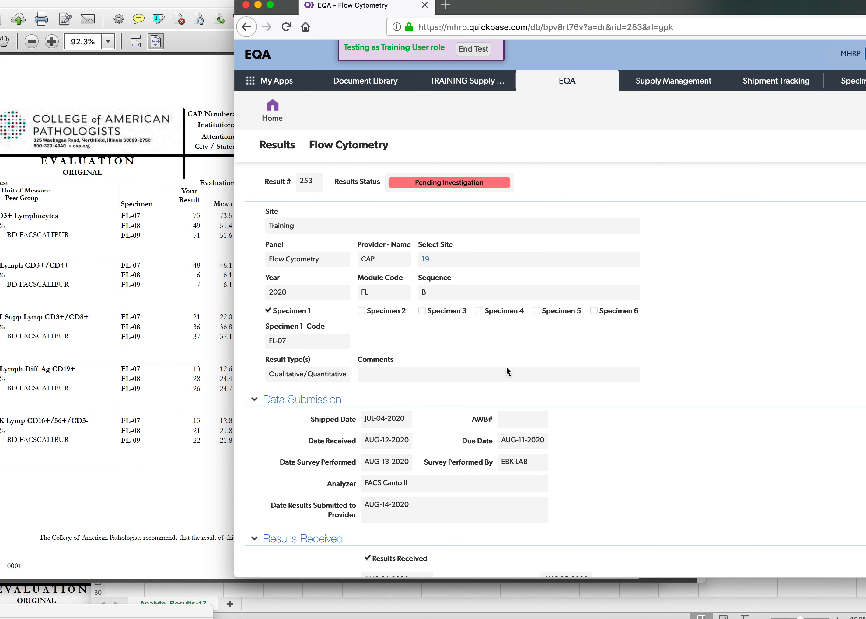
Put the Flow Cytometry record into edit mode and enable Specimen 2 and Specimen 3.
drag(650, 6, 495, 6)
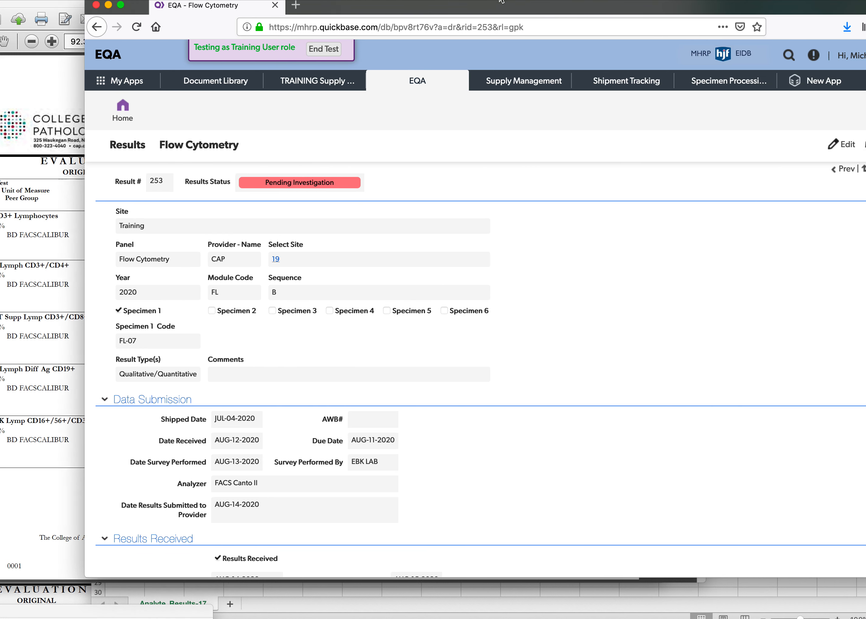
click(836, 149)
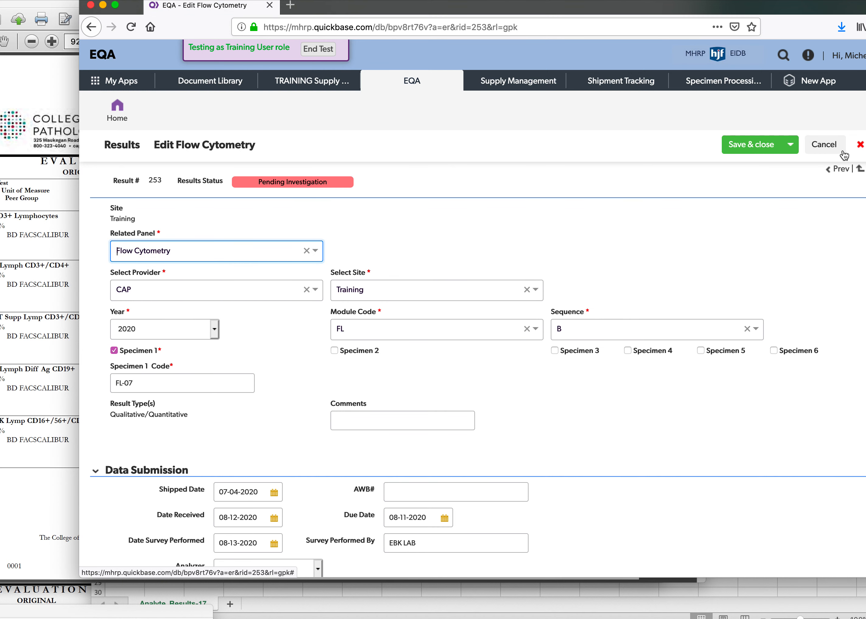
click(346, 352)
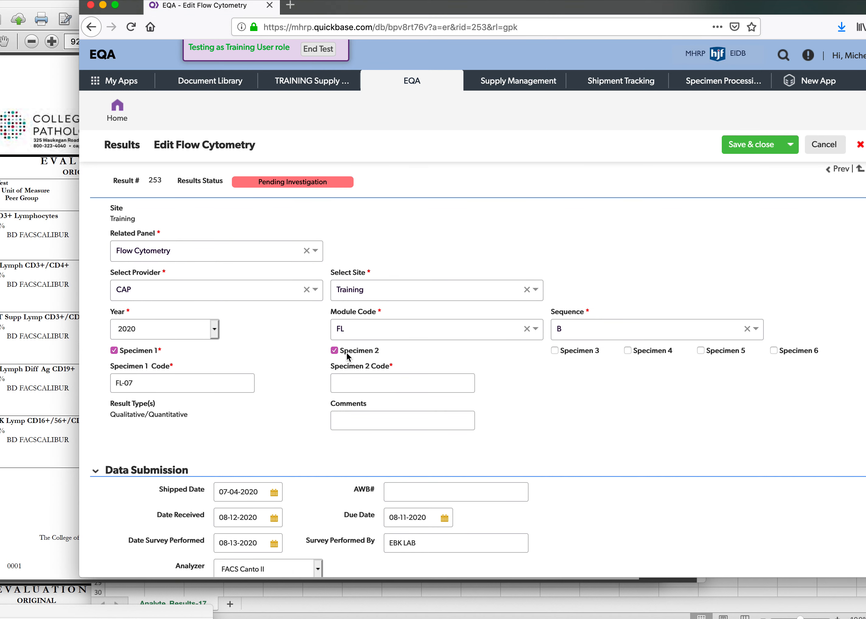
click(554, 351)
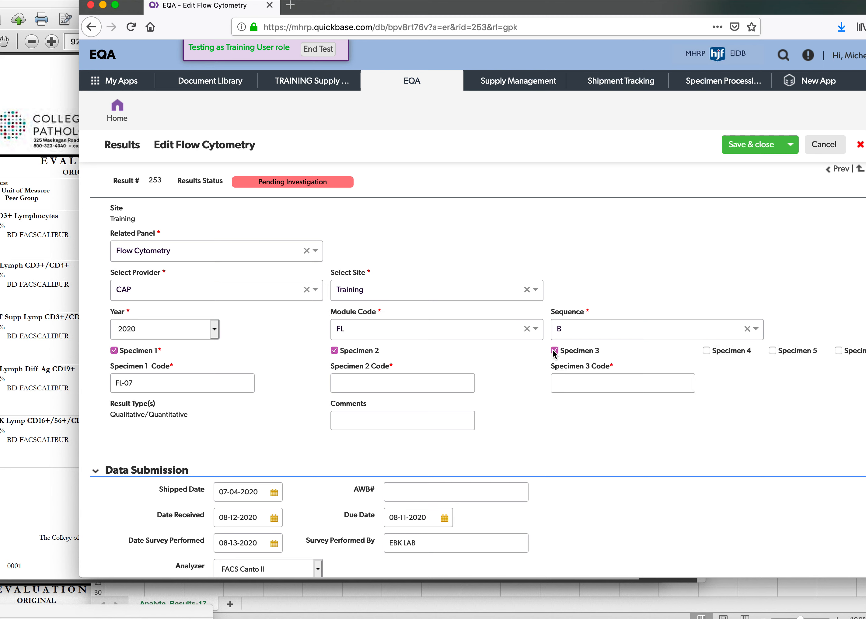
click(411, 389)
Check the Analytes tables for Specimen 2 and Specimen 1 in the record being edited.
scroll(411, 390, down, 15)
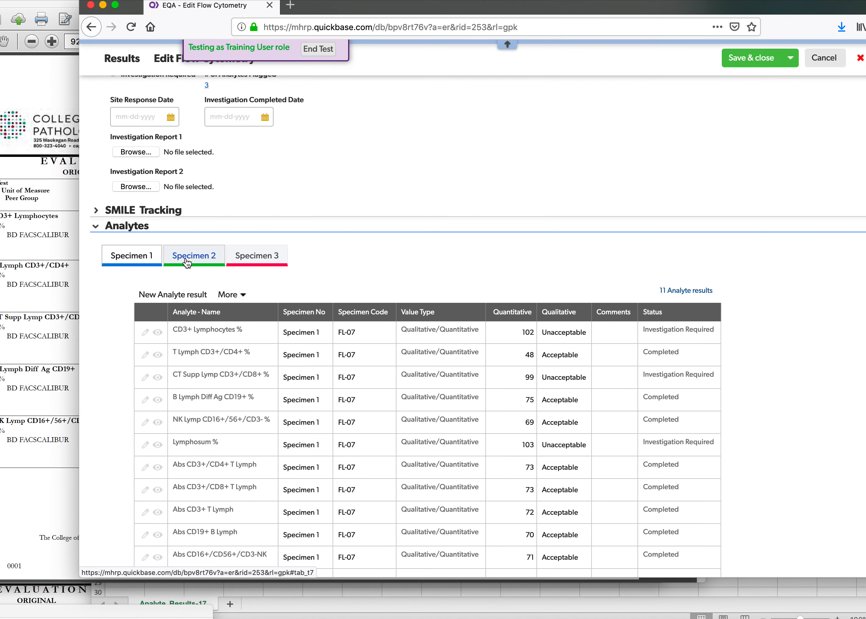
click(190, 263)
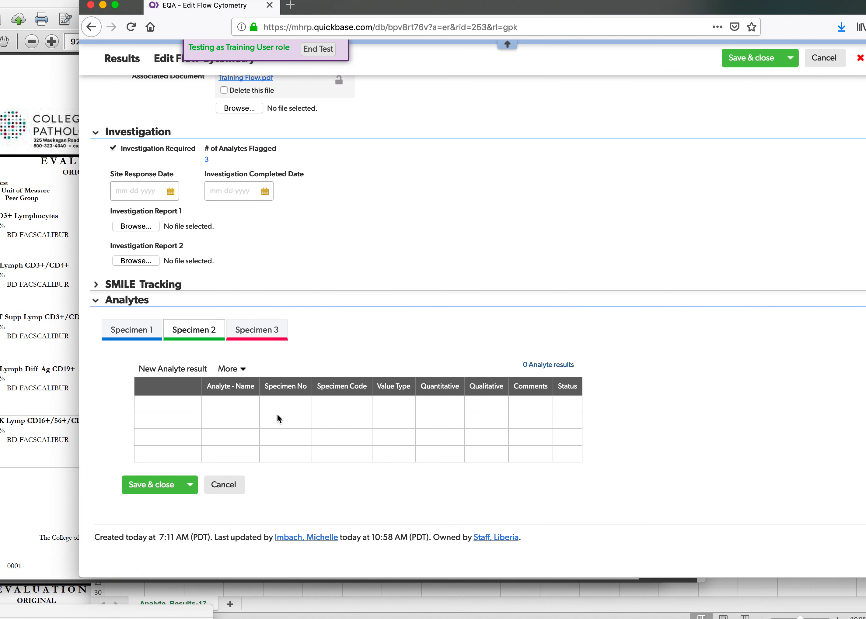
click(150, 331)
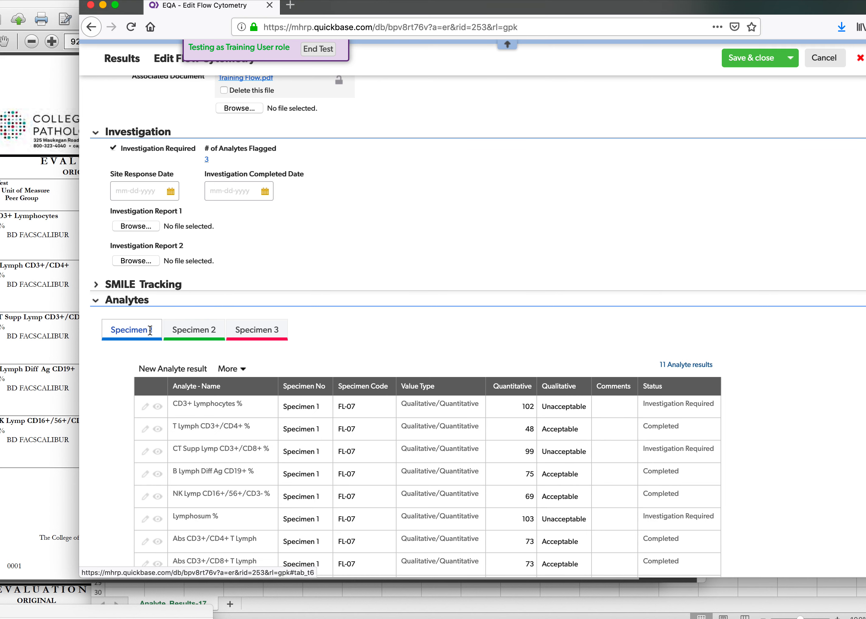
scroll(367, 353, down, 6)
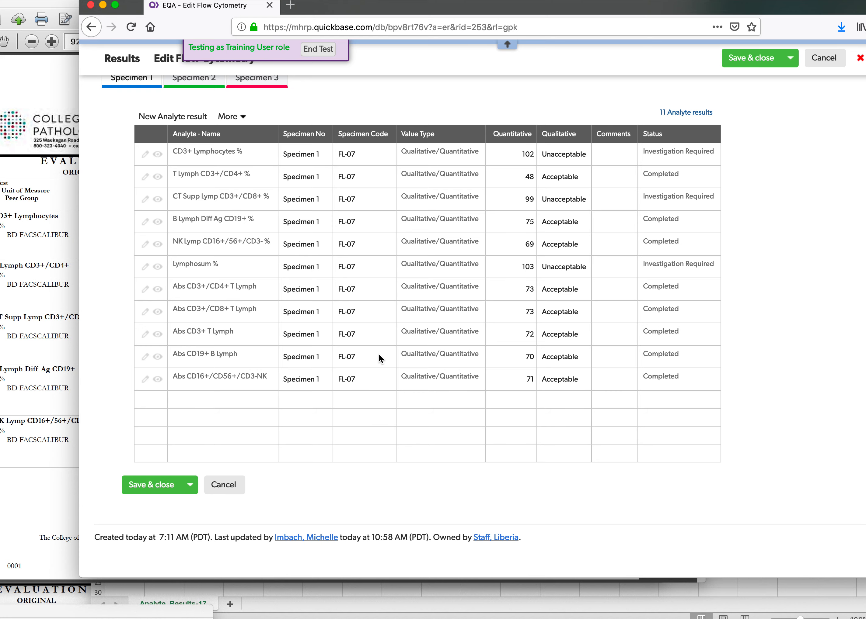
scroll(379, 355, up, 1)
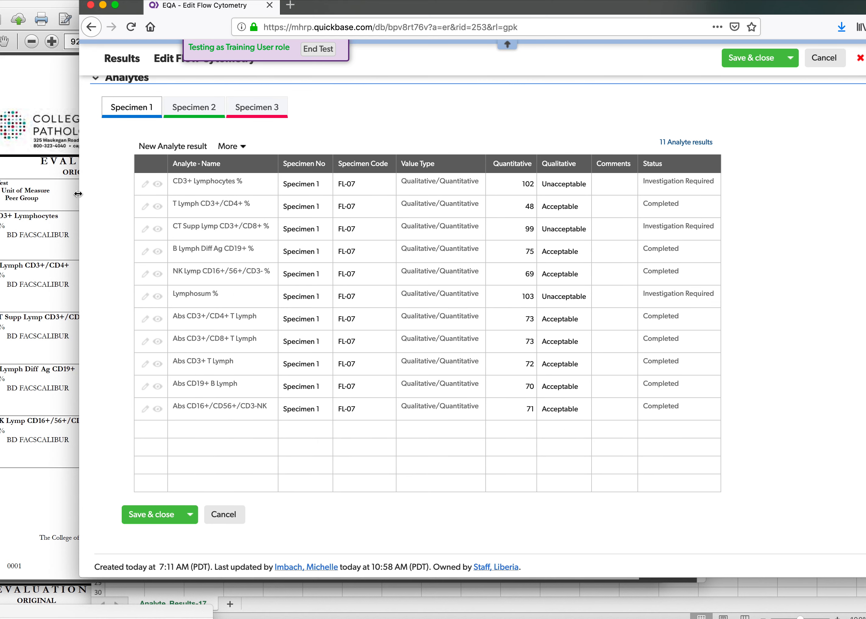
Compare the tests on page 2 of the Training Flow PDF with the Specimen 1 analyte entries side by side.
click(63, 207)
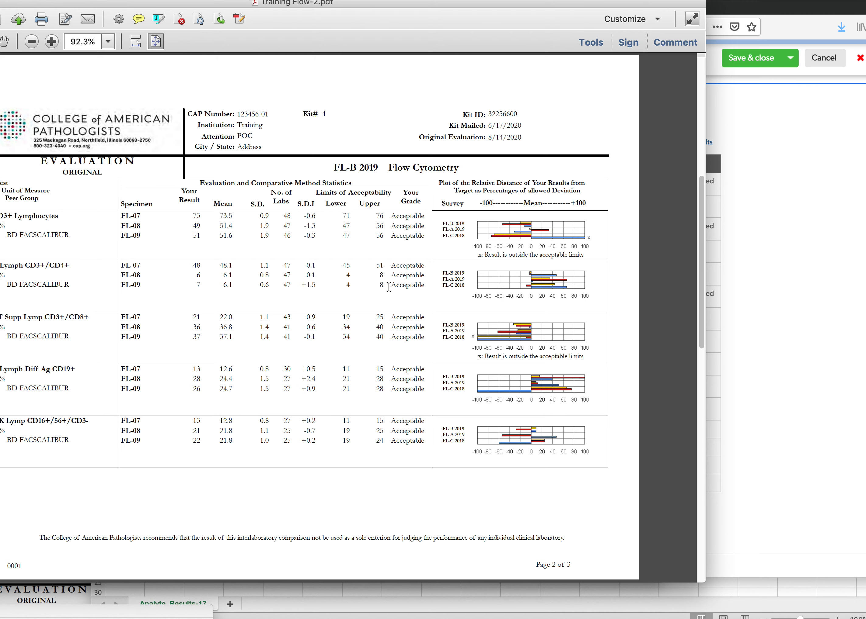
click(722, 356)
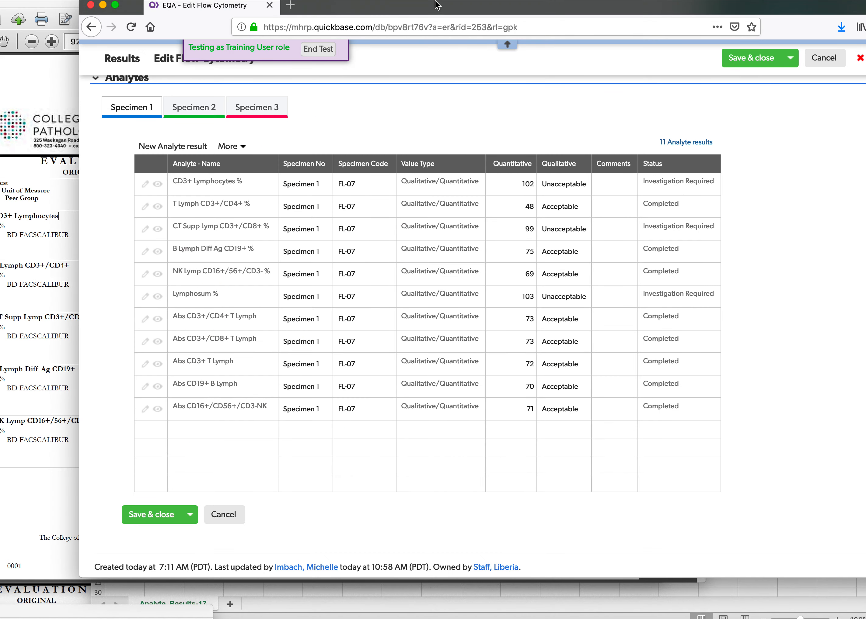
drag(438, 6, 666, 29)
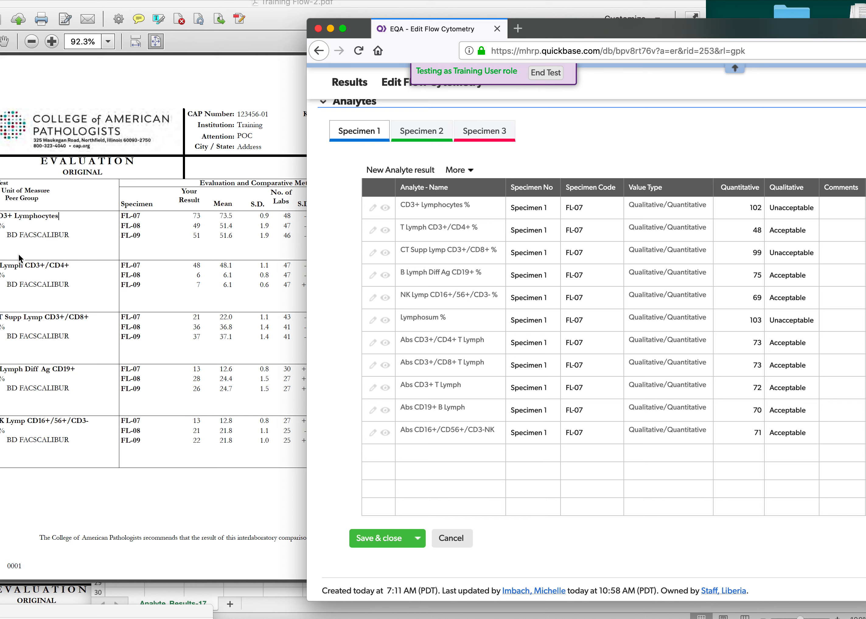
click(48, 239)
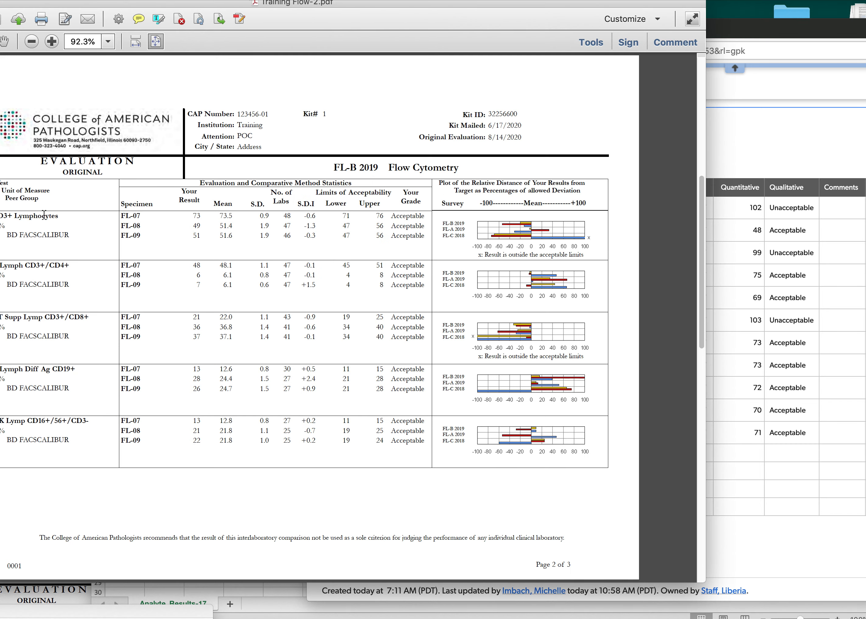
click(736, 144)
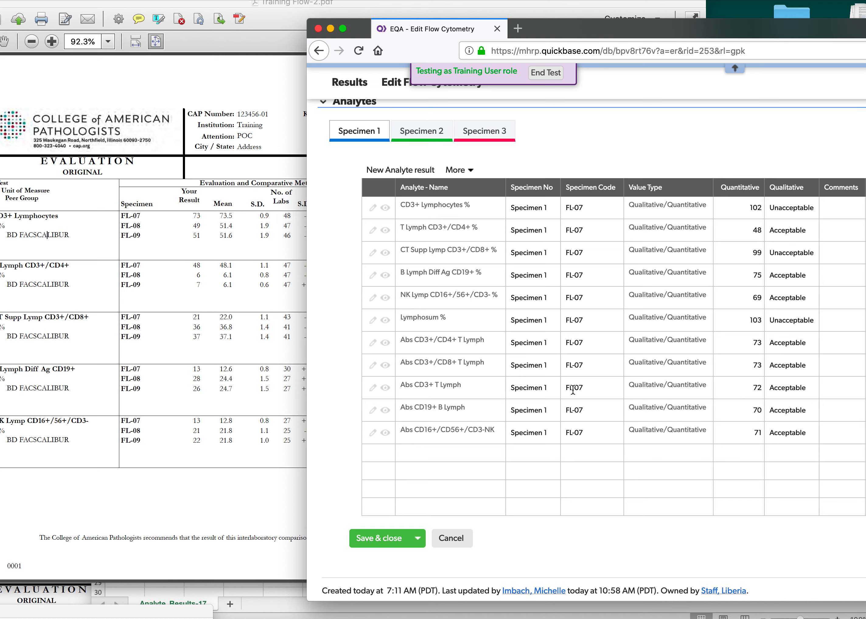
Switch to the Training Flow PDF and highlight the FL-07 result row for CD3+ Lymphocytes.
click(170, 181)
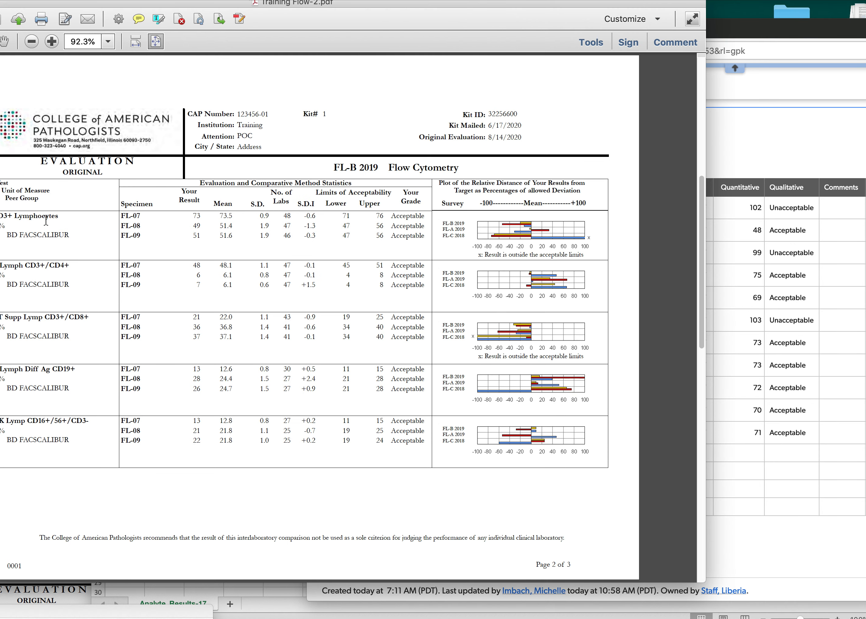
drag(121, 216, 142, 218)
click(162, 215)
drag(122, 216, 419, 219)
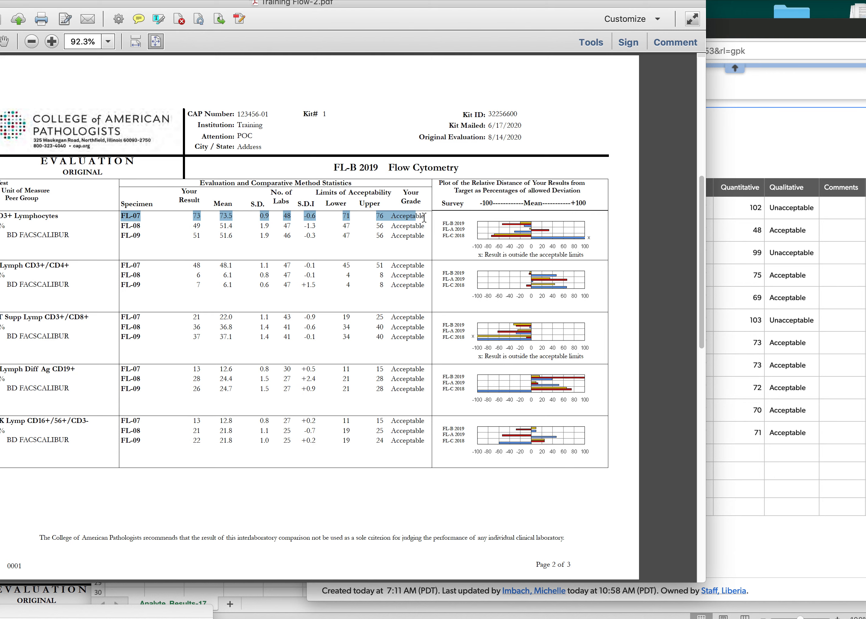
In the Specimen 1 analytes of the Flow Cytometry record, set CD3+ Lymphocytes % to quantitative 73 and qualitative Acceptable.
click(717, 140)
drag(760, 37, 642, 25)
click(623, 197)
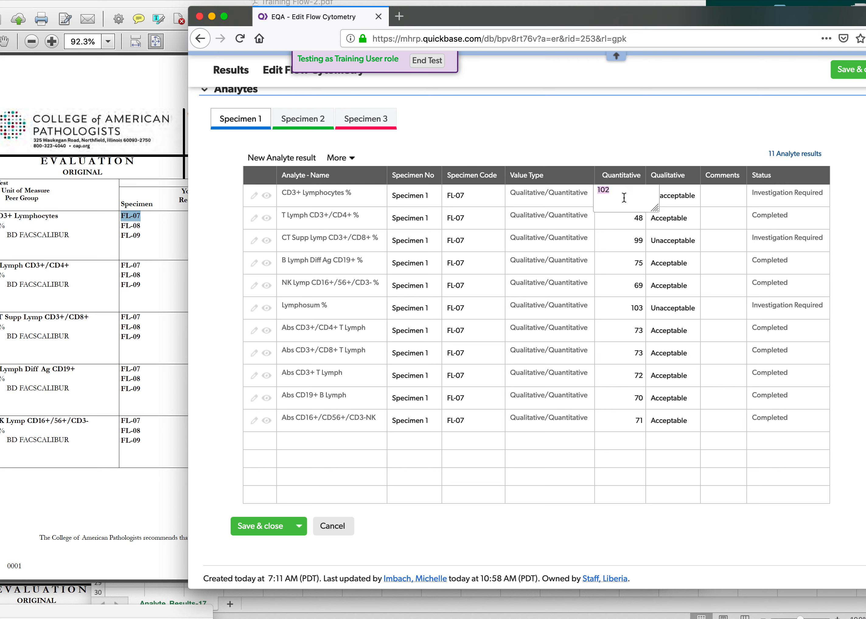
text(73)
click(685, 194)
click(685, 193)
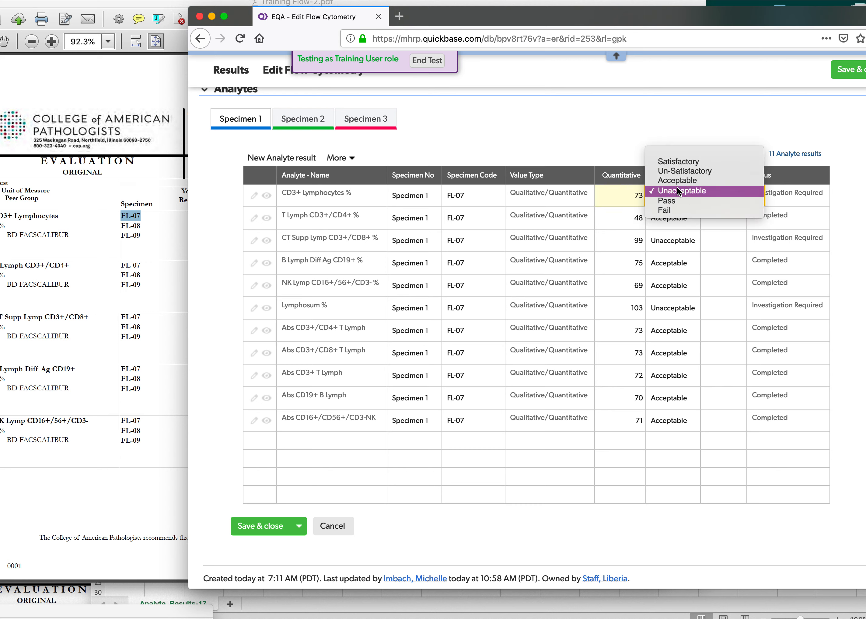
click(676, 184)
Check the T Lymph CD3+/CD4+ % entry against its FL-07 row in the PDF, highlighting that row.
click(622, 225)
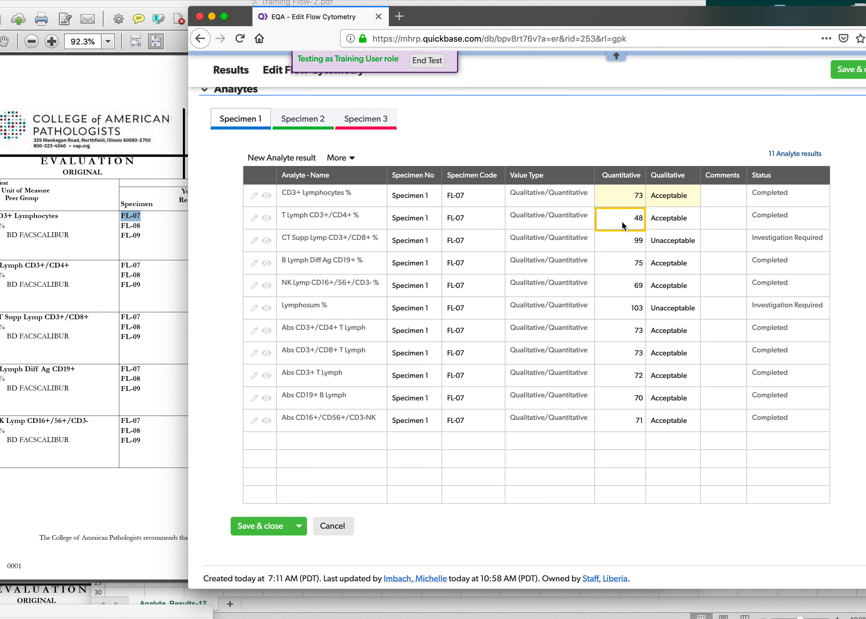
click(138, 281)
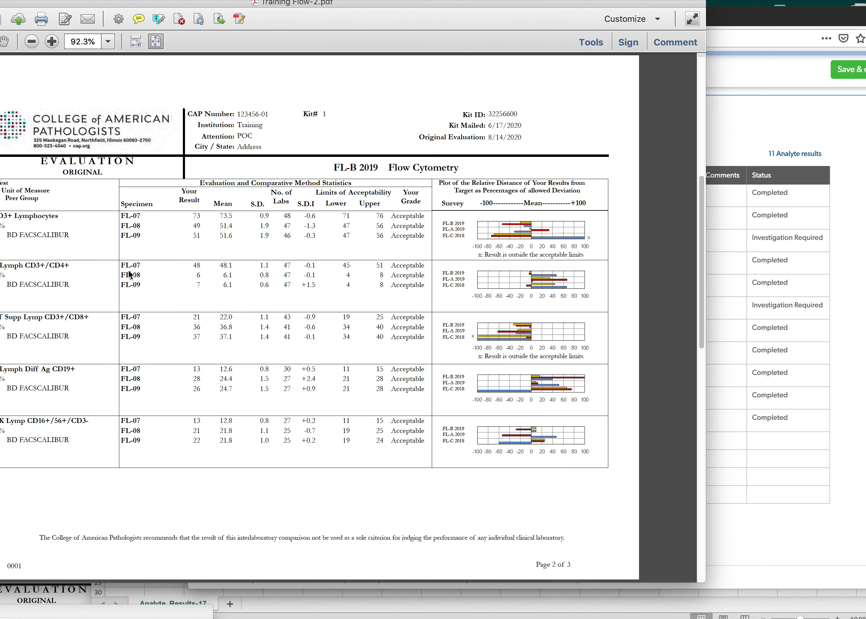
drag(121, 264, 400, 272)
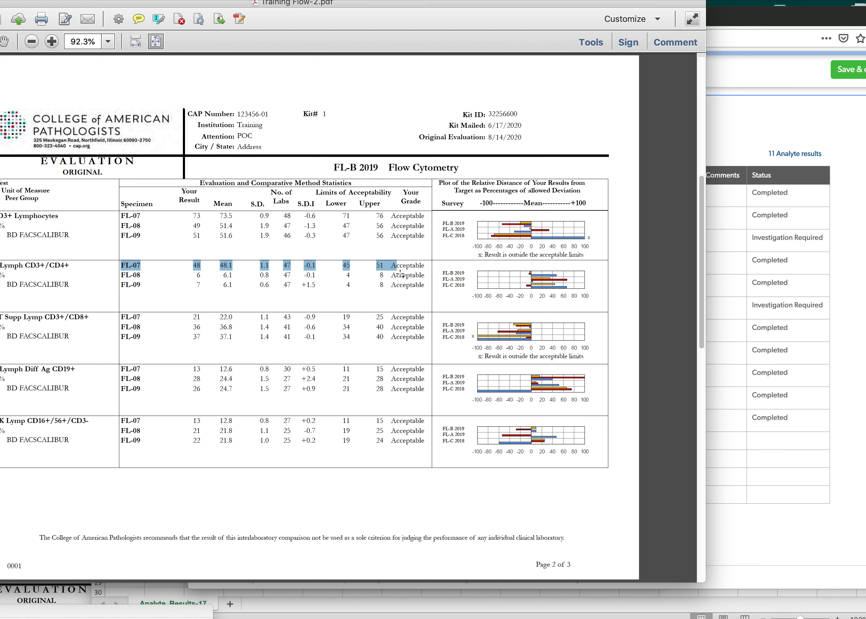
click(792, 124)
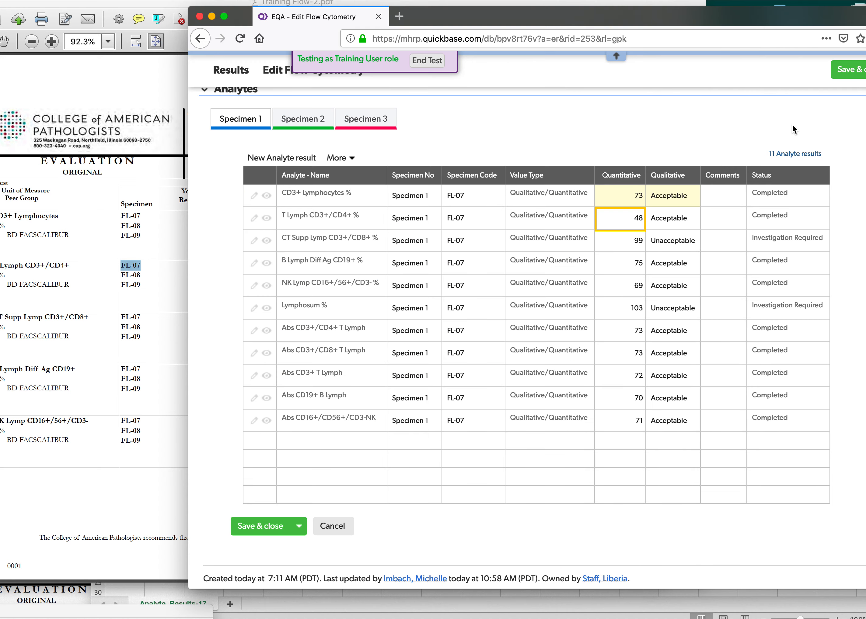
Disable Specimen 2 and Specimen 3 in the Flow Cytometry record and save and close it.
click(846, 69)
click(559, 320)
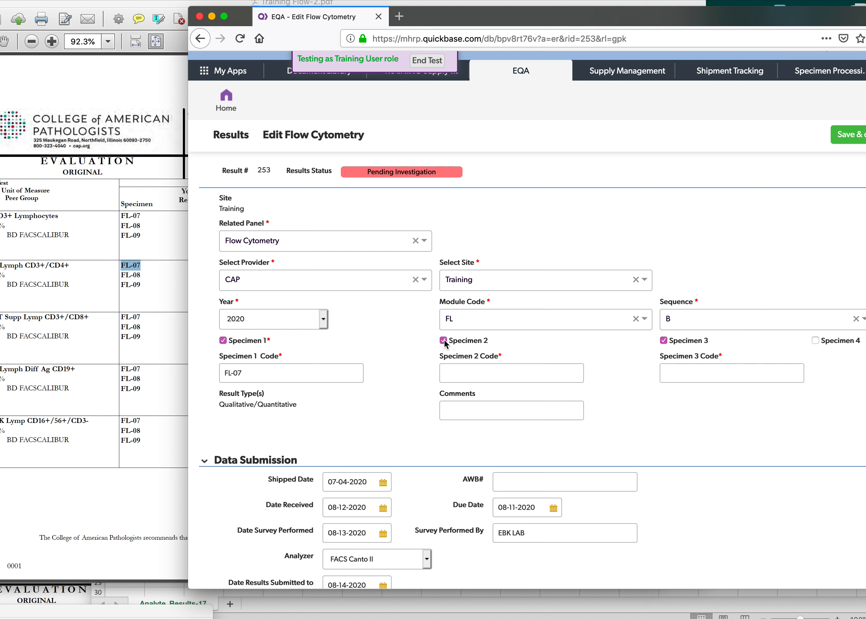
click(443, 340)
click(664, 341)
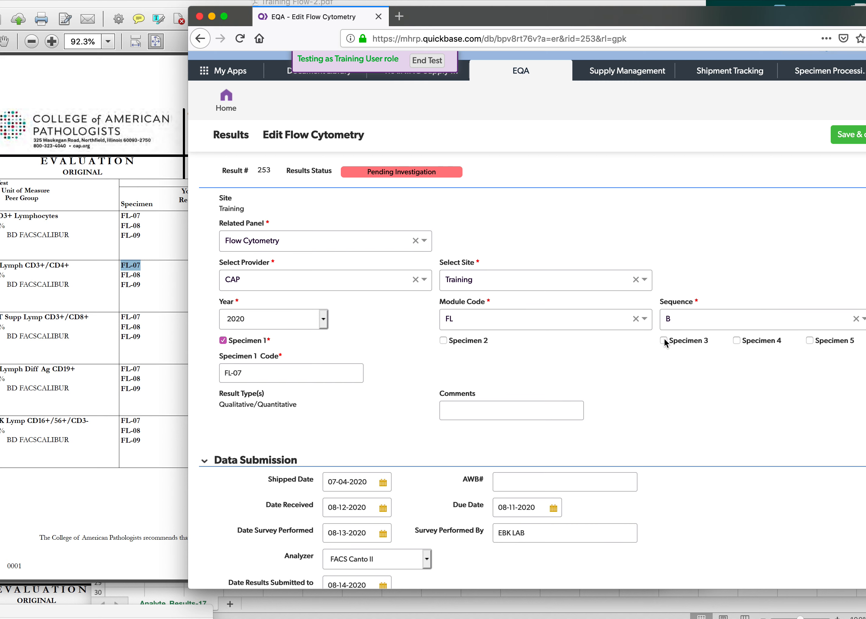
click(850, 135)
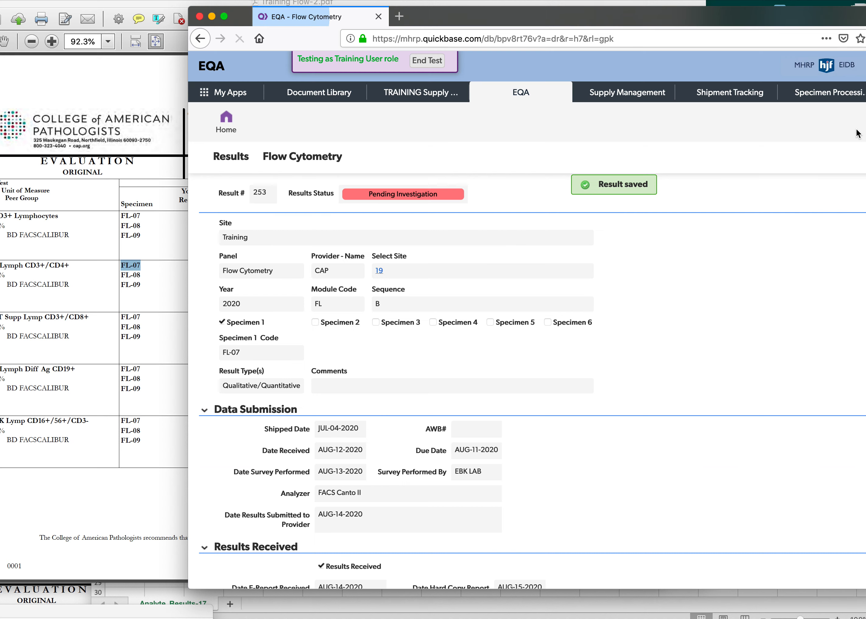
Return to the EQA site dashboard and open Flow Cytometry record 246 from All Results.
click(225, 125)
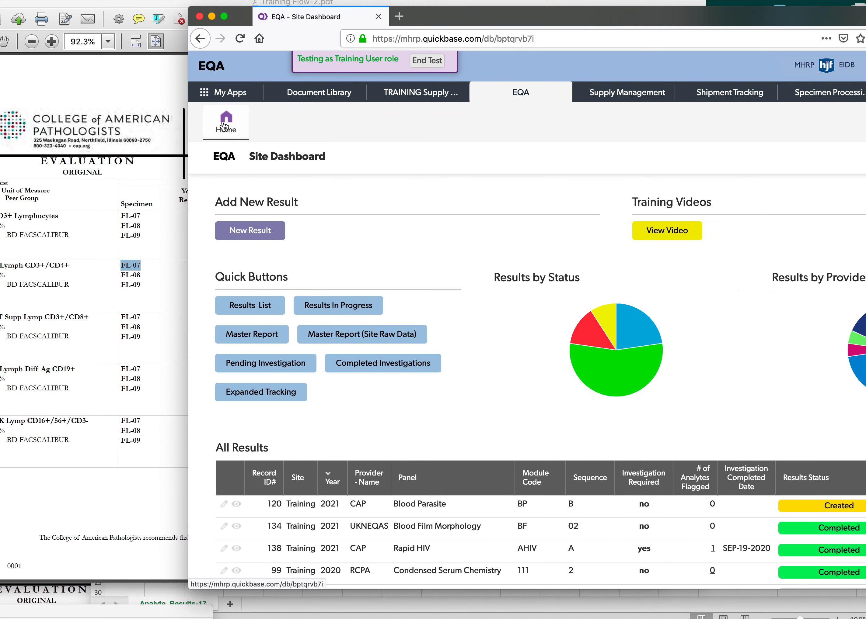
scroll(347, 274, down, 10)
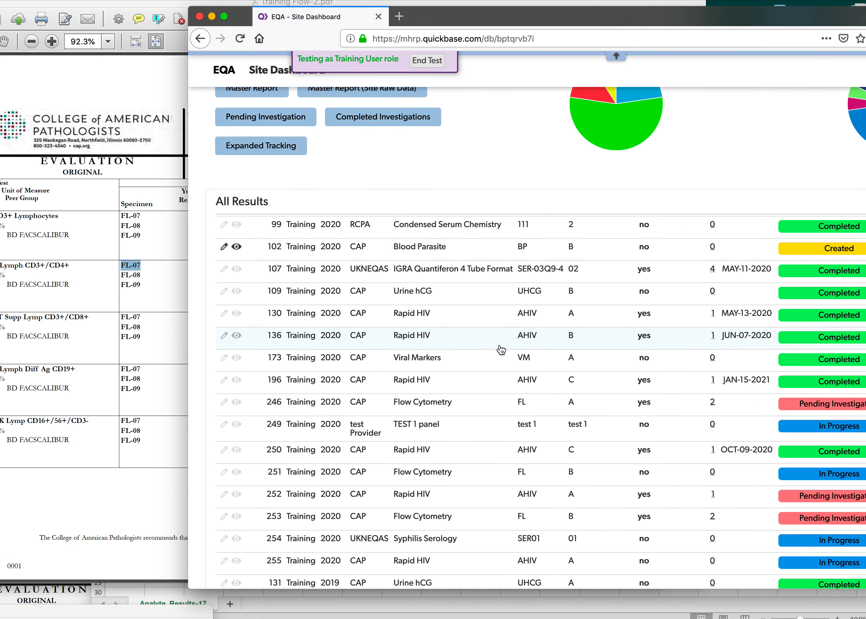
scroll(499, 344, down, 3)
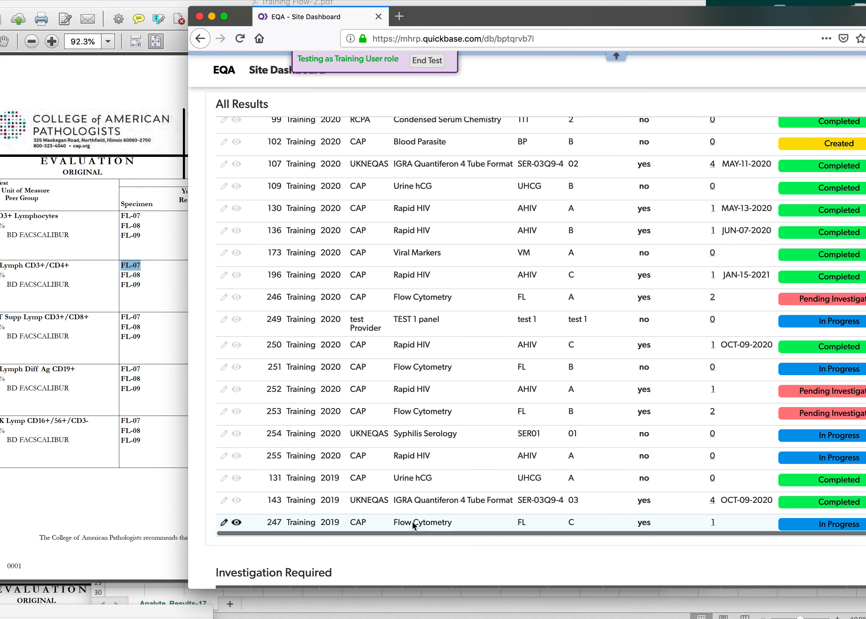
scroll(452, 527, up, 3)
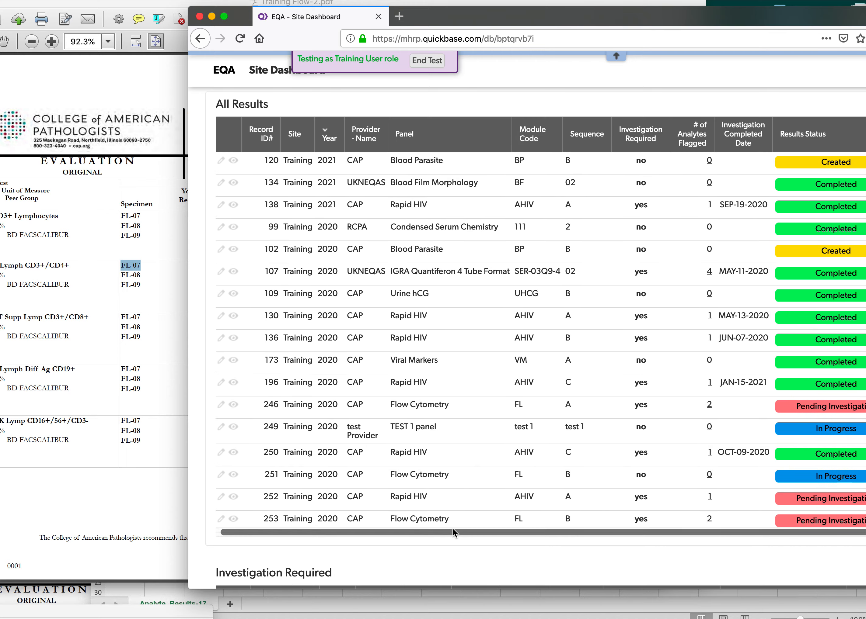
click(331, 408)
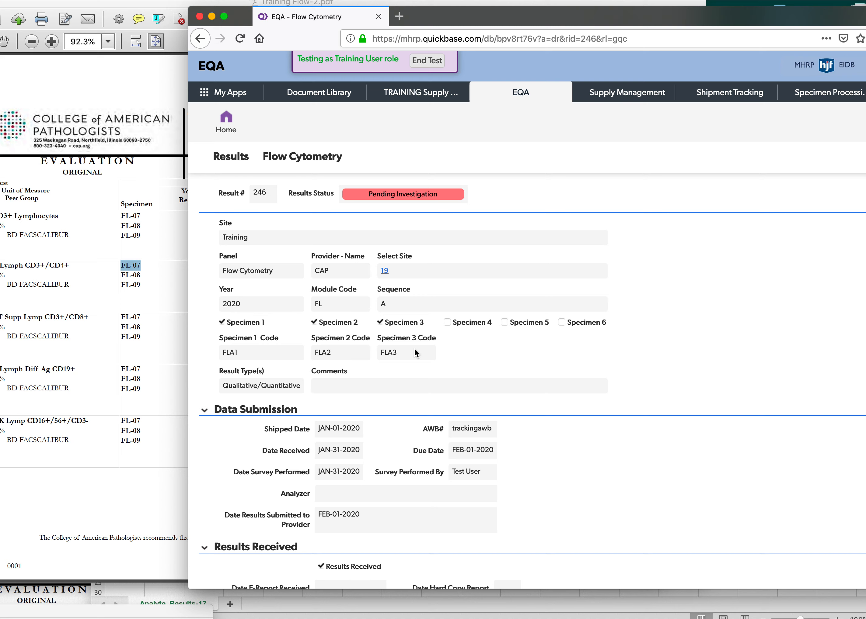
Highlight the FL-07, FL-08 and FL-09 specimens for CD3+ Lymphocytes in the PDF and return to record 246.
click(88, 249)
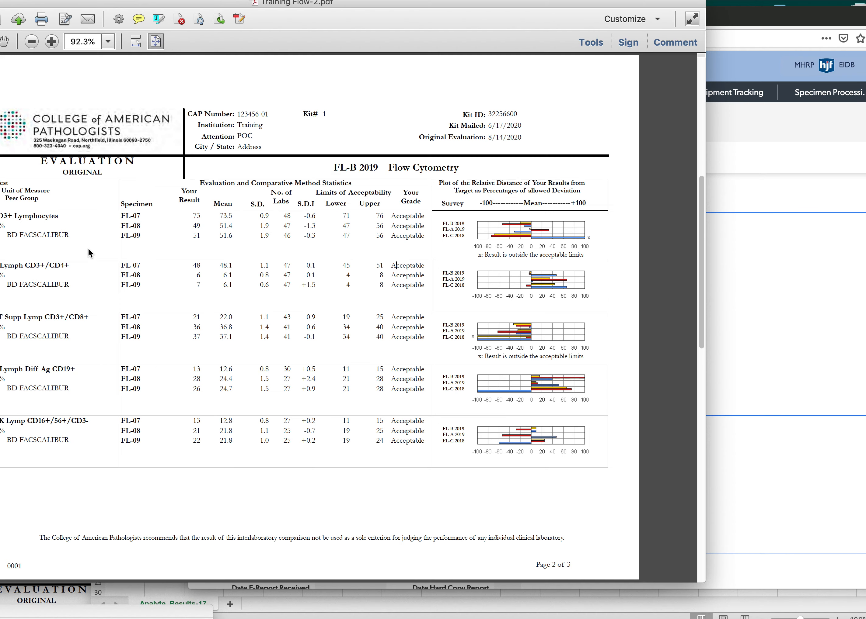
drag(153, 204, 162, 234)
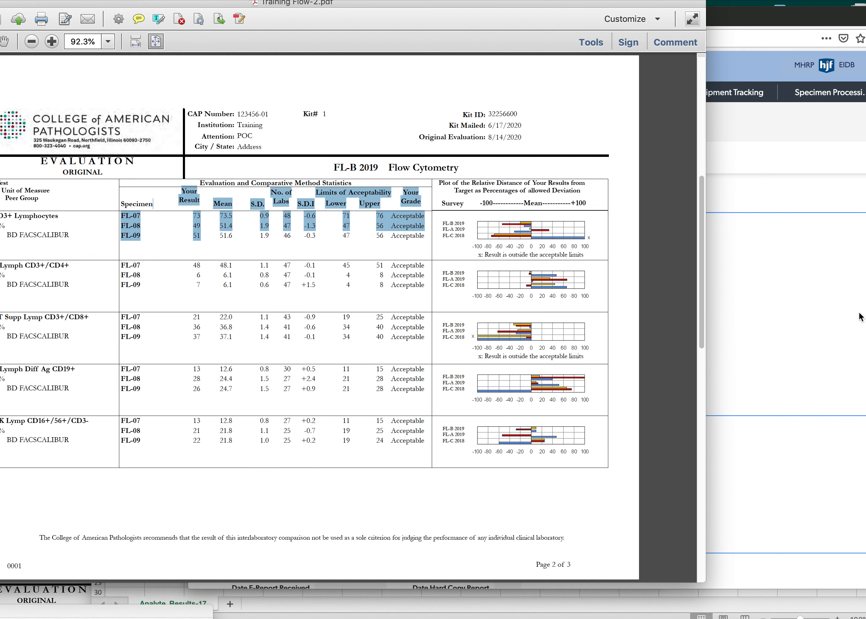
click(859, 315)
Examine record 246's Investigation section and the Analytes tables for Specimen 1, Specimen 2 and Specimen 3.
scroll(638, 392, down, 3)
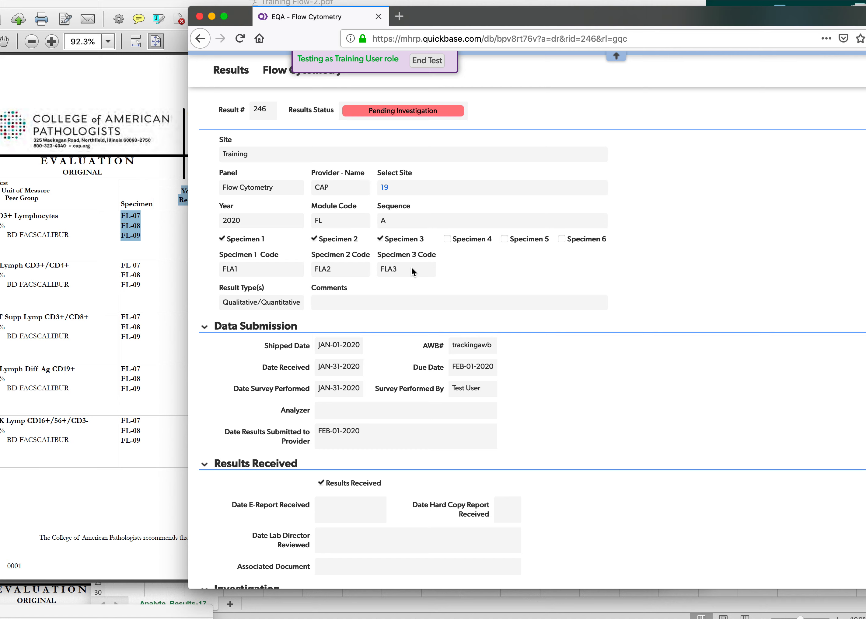
scroll(368, 243, down, 5)
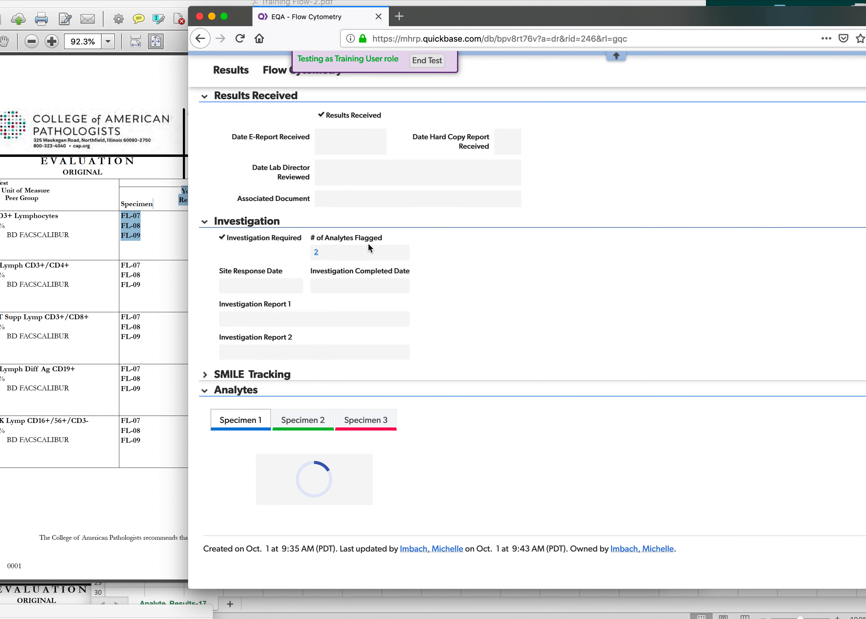
scroll(363, 452, down, 3)
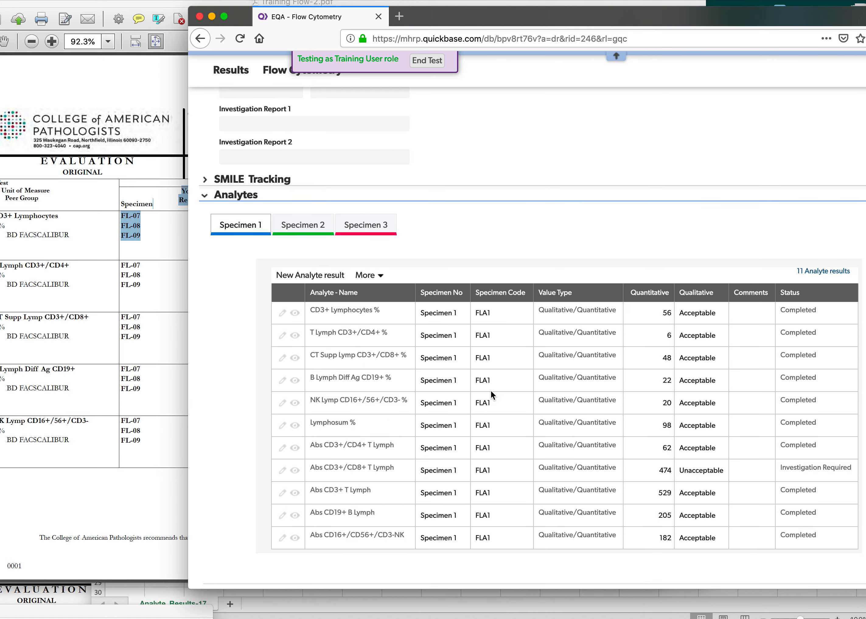
click(292, 227)
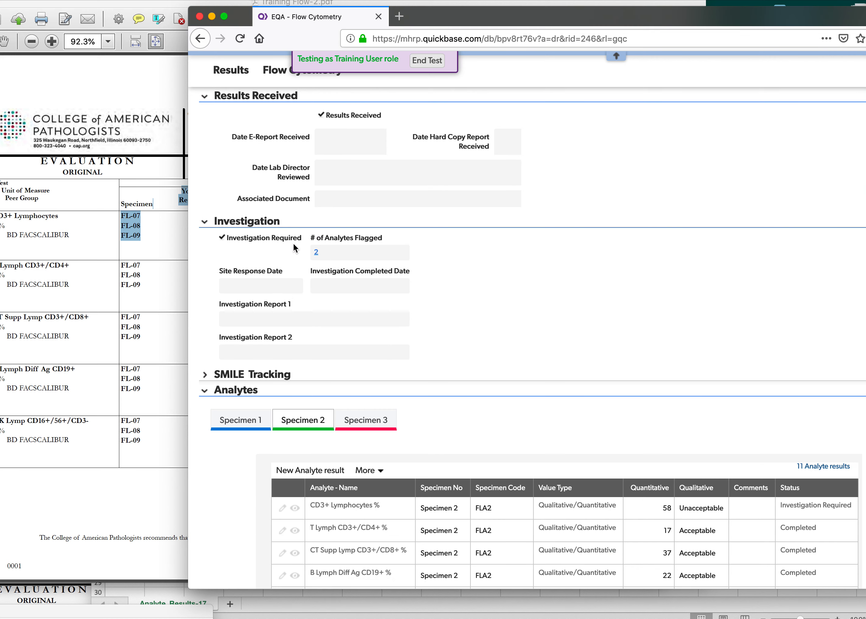
scroll(305, 382, down, 3)
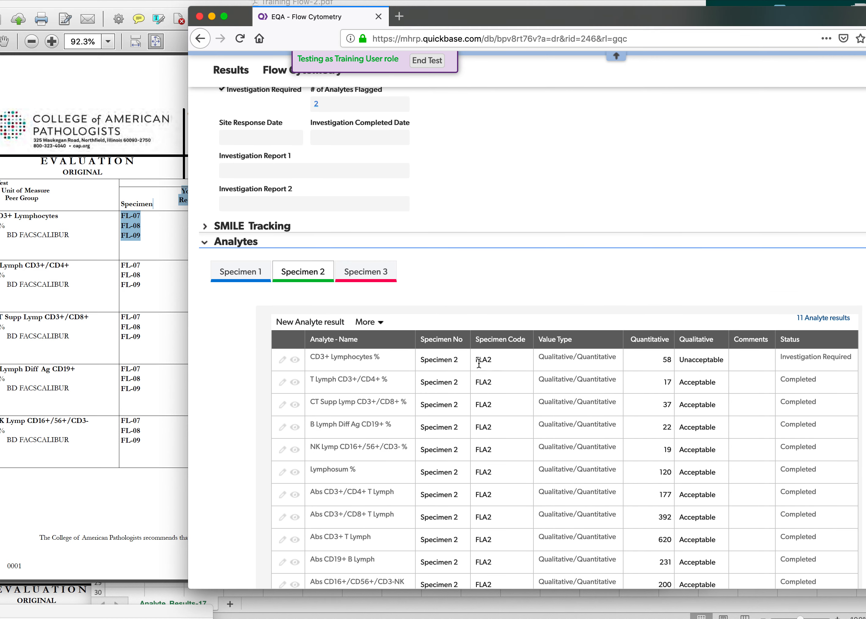
drag(500, 365, 480, 362)
click(367, 273)
scroll(439, 328, down, 3)
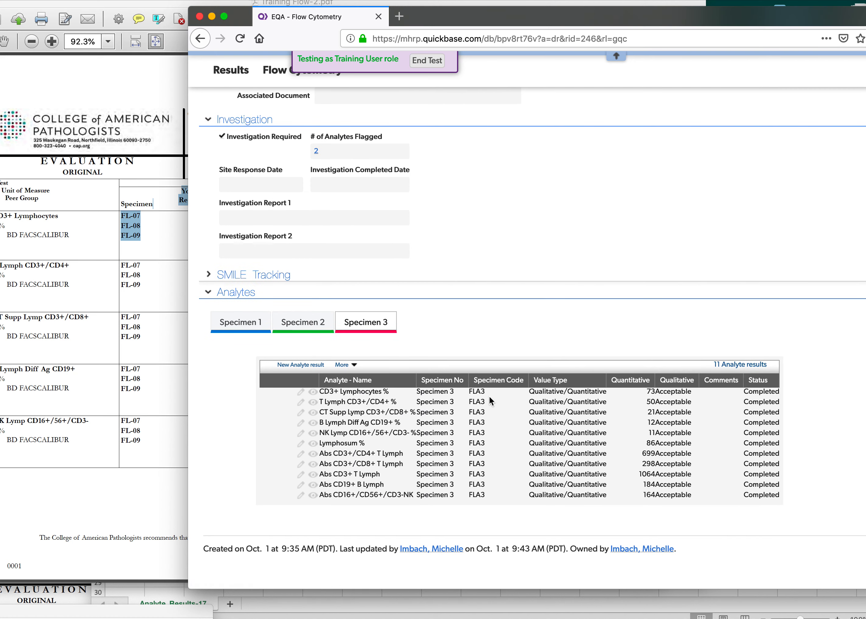
click(231, 325)
Review record 246 again from its header down through all three specimen tables and return to the site dashboard.
scroll(485, 391, up, 15)
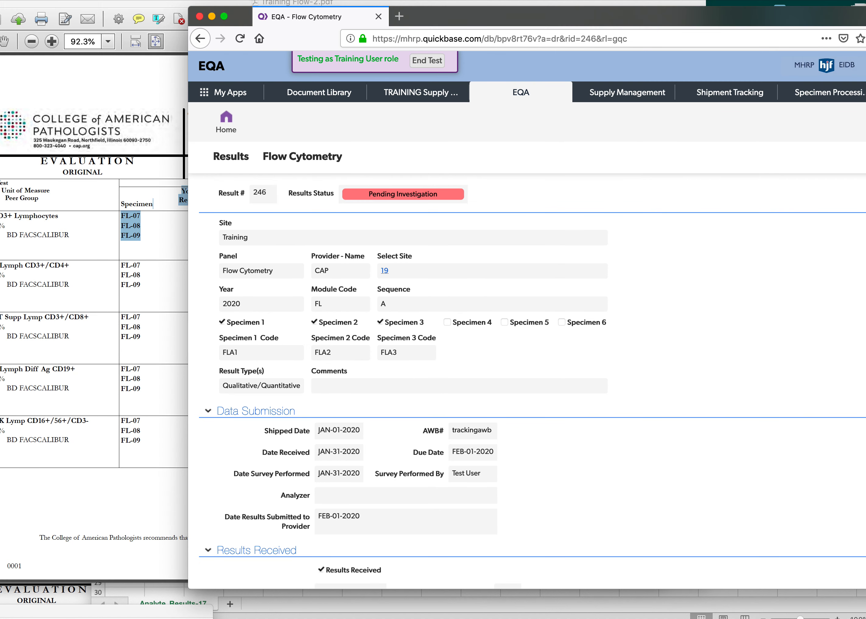
drag(717, 14, 555, 3)
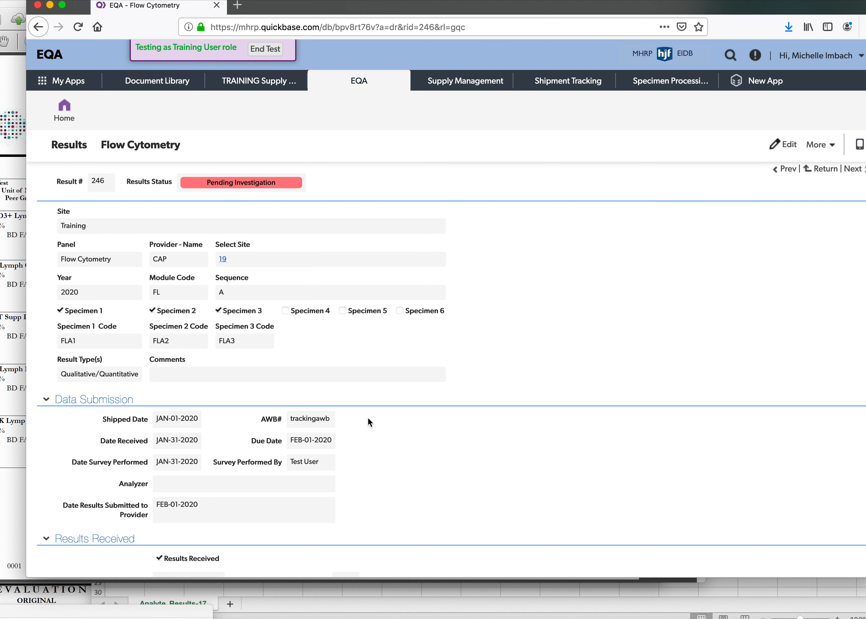
scroll(367, 418, down, 3)
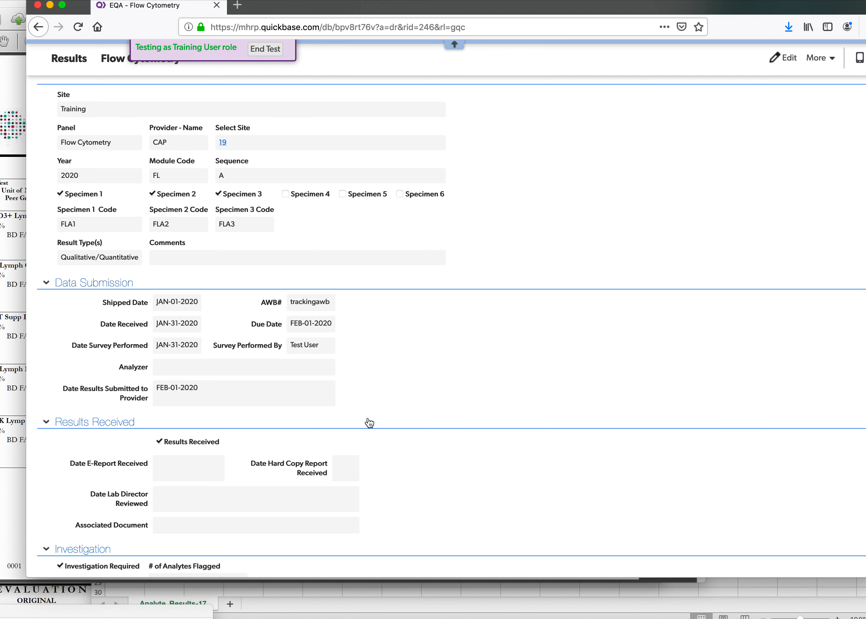
scroll(369, 423, down, 10)
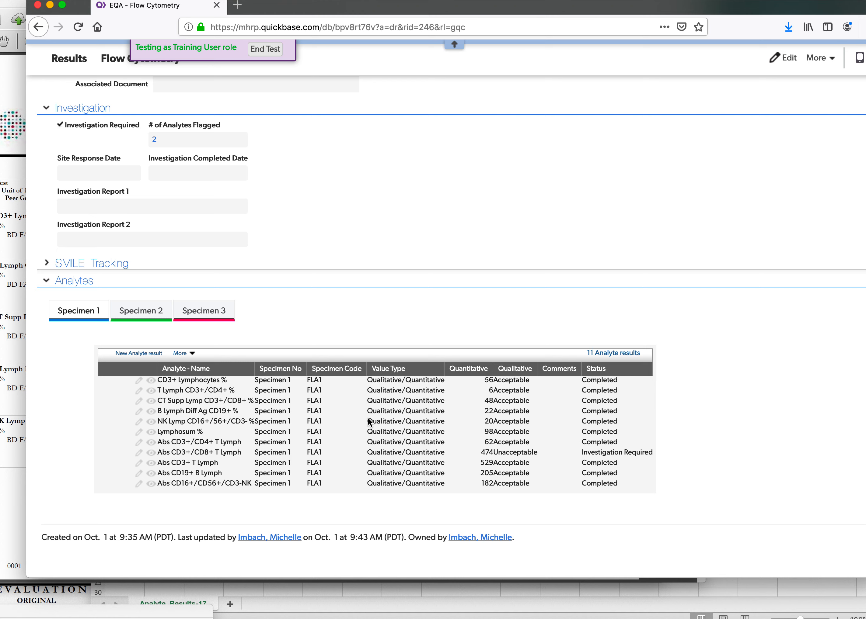
click(134, 315)
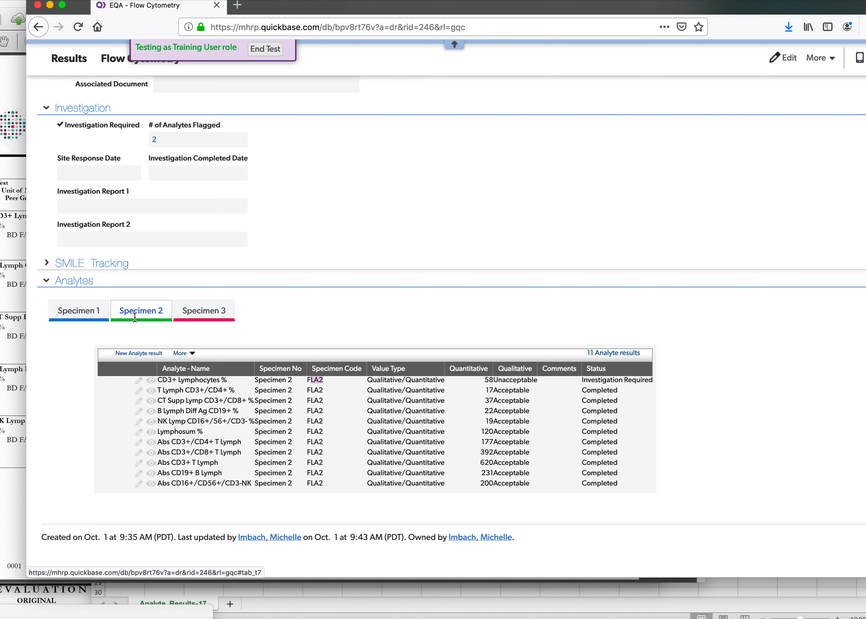
click(225, 311)
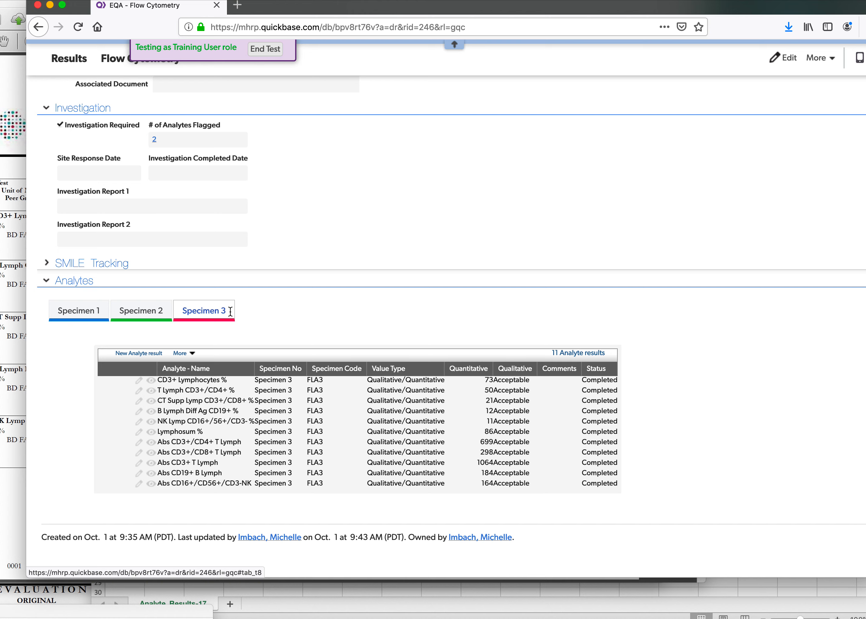
scroll(230, 312, up, 15)
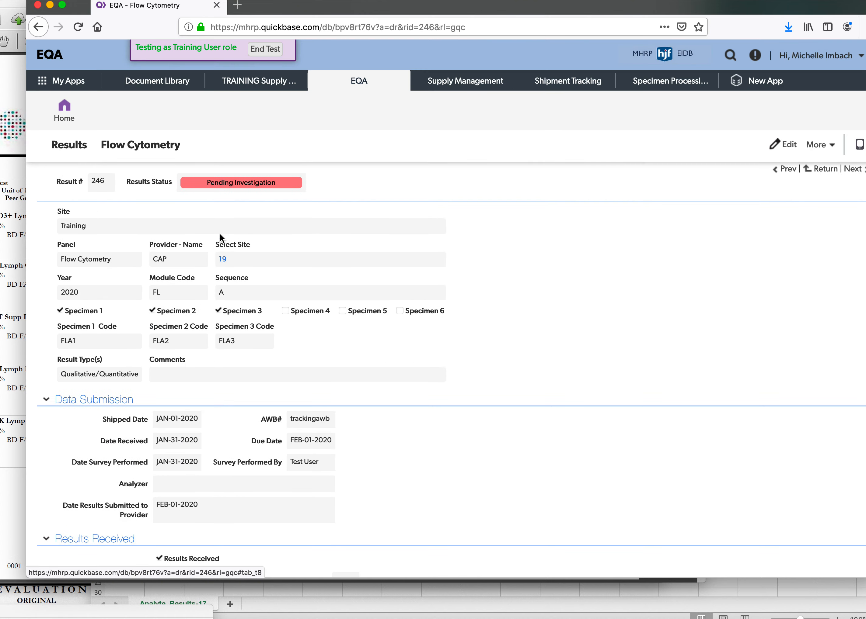
click(61, 115)
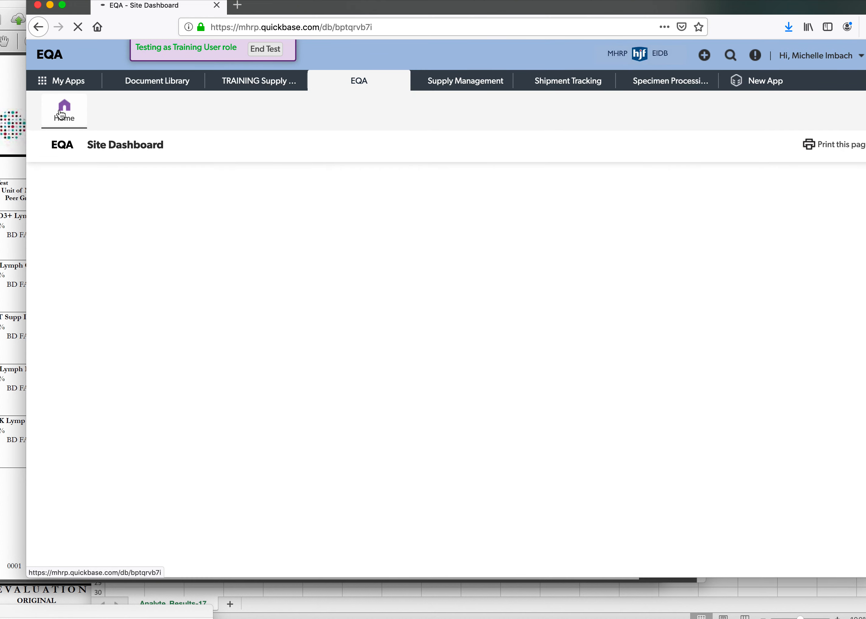